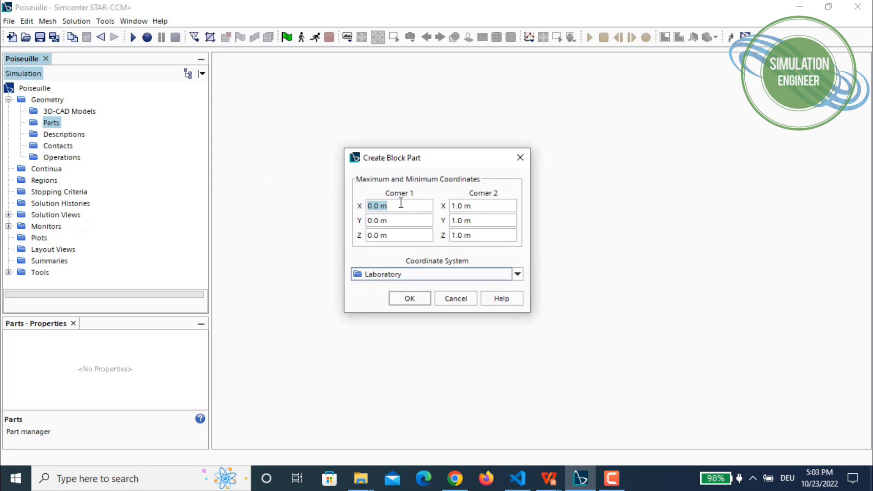
Step: Create a block part with corner 1 at (0, 0.7, 0) m and corner 2 at (6, -0.7, 1) m
{"action": "key", "text": "Tab"}
{"action": "left_click", "coordinate": [483, 207]}
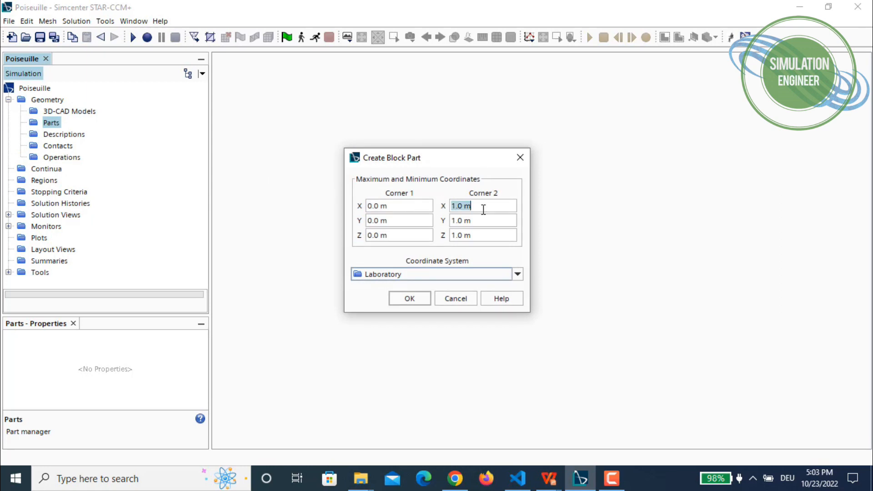
{"action": "type", "text": "6"}
{"action": "left_click", "coordinate": [422, 224]}
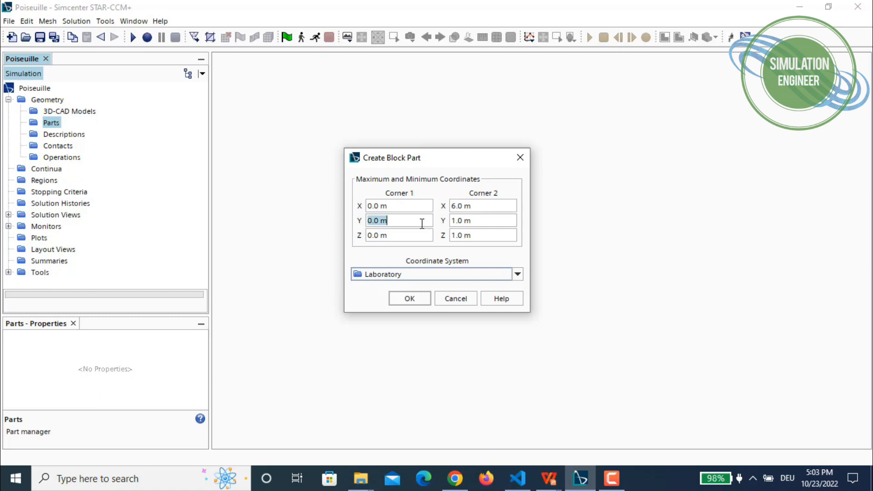
{"action": "type", "text": "0.7"}
{"action": "left_click", "coordinate": [465, 222]}
{"action": "type", "text": "-0.7"}
{"action": "left_click", "coordinate": [409, 298]}
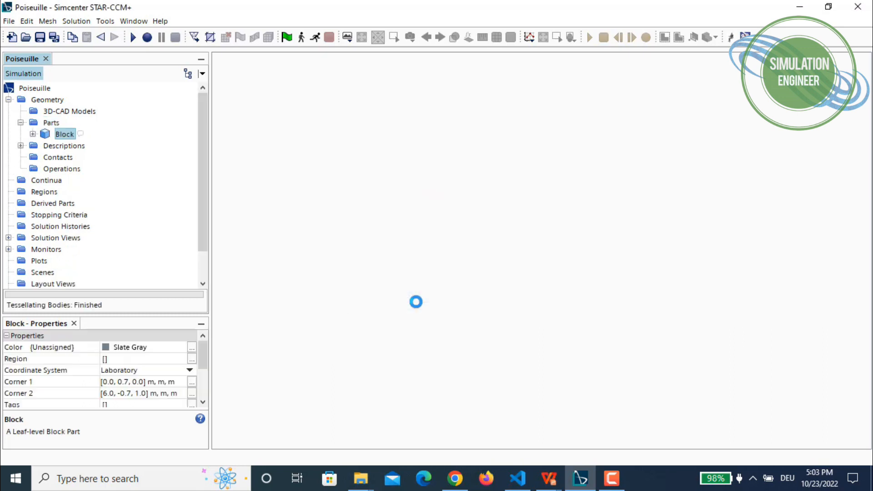
Step: Create a geometry scene for the block and orient it to a three-dimensional view
{"action": "left_click", "coordinate": [347, 37]}
{"action": "left_click", "coordinate": [375, 55]}
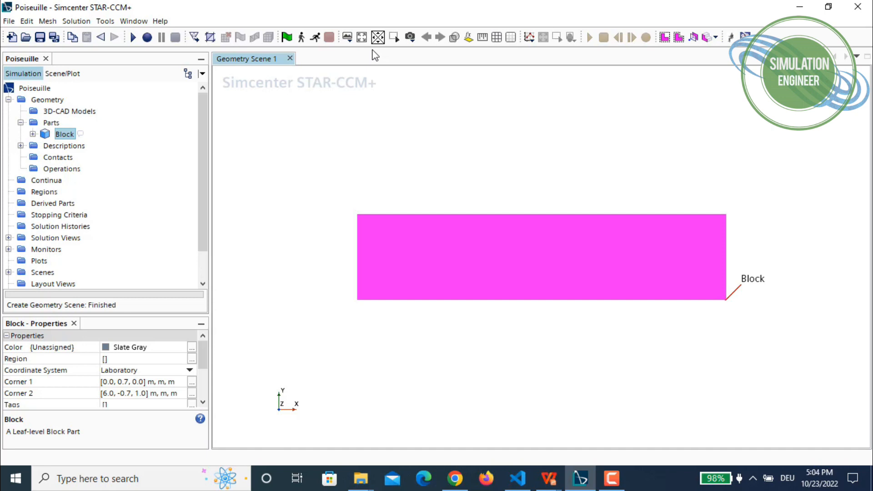
{"action": "left_click_drag", "start_coordinate": [390, 160], "coordinate": [382, 218]}
{"action": "left_click", "coordinate": [383, 217]}
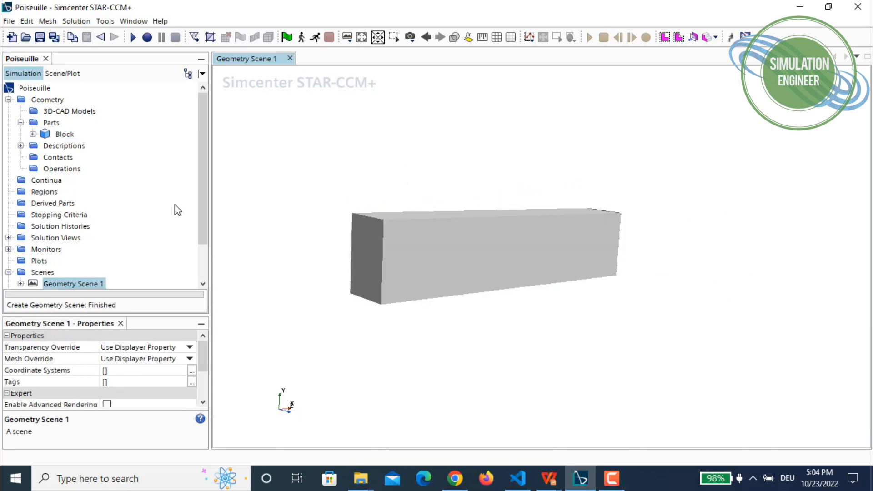
Step: Start splitting the block's default Block Surface by patch
{"action": "left_click", "coordinate": [32, 134]}
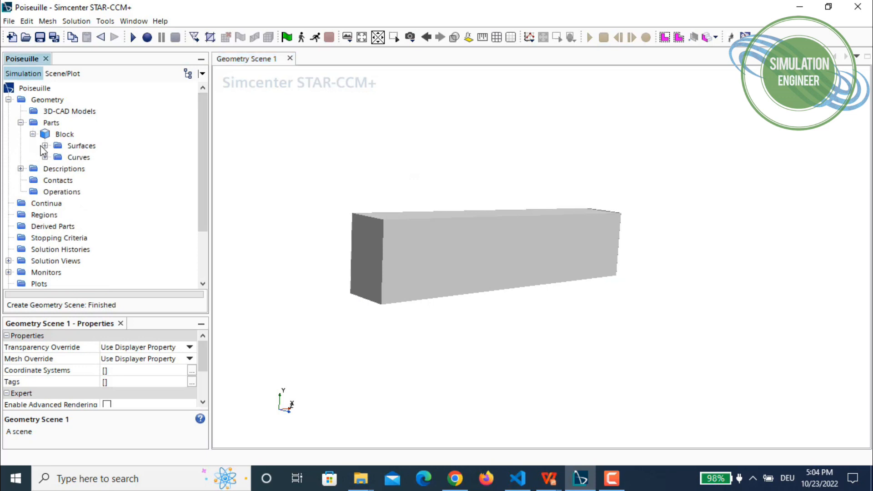
{"action": "left_click", "coordinate": [45, 146]}
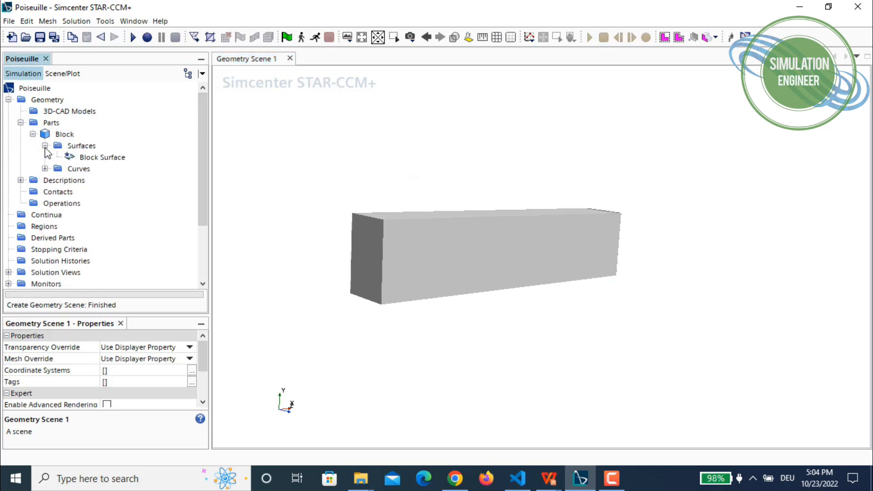
{"action": "left_click", "coordinate": [102, 157]}
{"action": "right_click", "coordinate": [102, 157]}
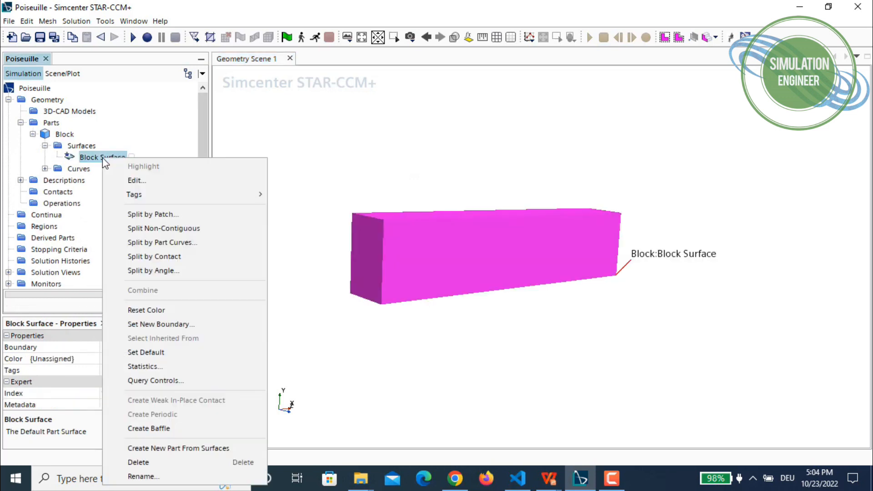
{"action": "left_click", "coordinate": [171, 213]}
{"action": "left_click_drag", "start_coordinate": [304, 178], "coordinate": [314, 193]}
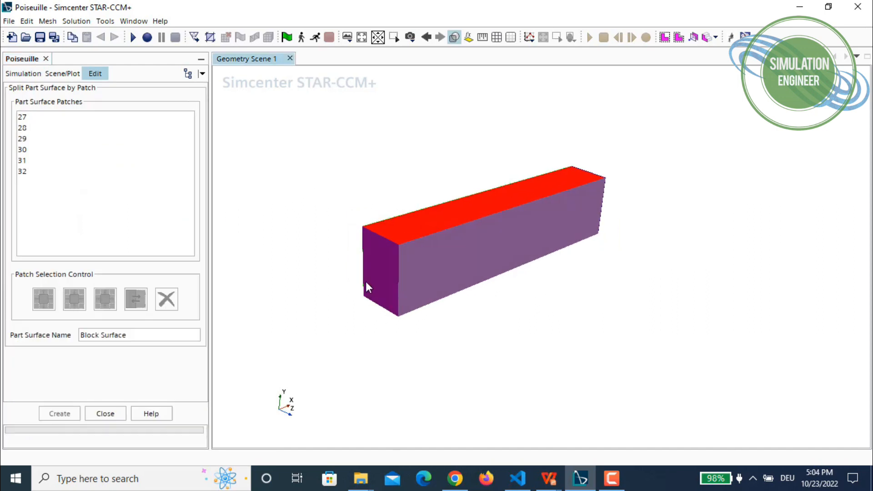
Step: Split off the block's near end face, patch 29, as a part surface named inflow
{"action": "left_click", "coordinate": [376, 257]}
{"action": "double_click", "coordinate": [154, 335]}
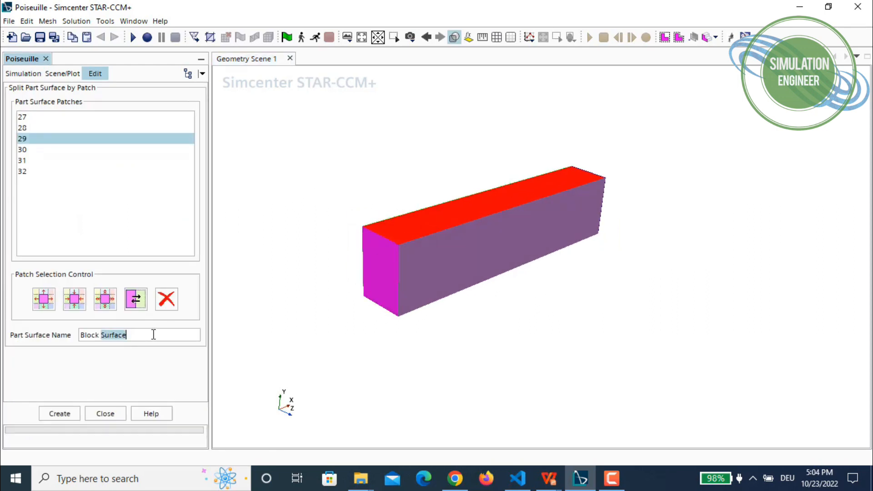
{"action": "key", "text": "BackSpace"}
{"action": "key", "text": "BackSpace"}
{"action": "key", "text": "BackSpace"}
{"action": "key", "text": "BackSpace"}
{"action": "key", "text": "BackSpace"}
{"action": "key", "text": "BackSpace"}
{"action": "key", "text": "BackSpace"}
{"action": "type", "text": "inflow"}
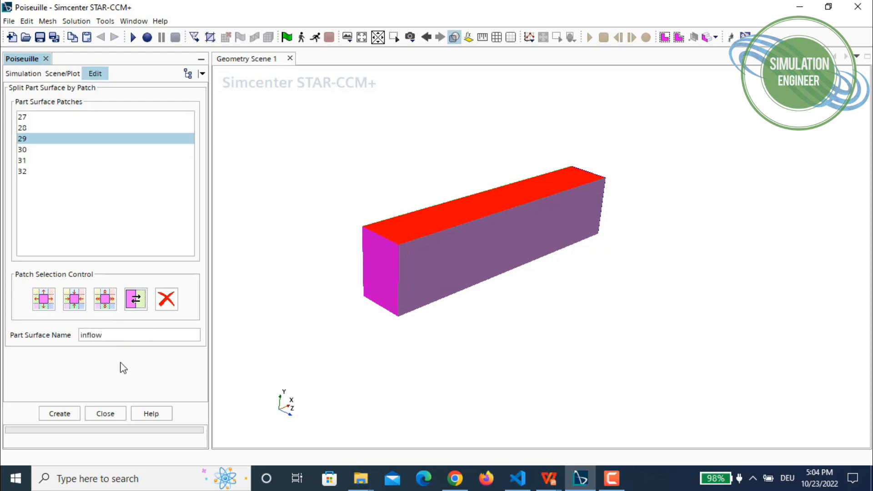
{"action": "left_click", "coordinate": [59, 414]}
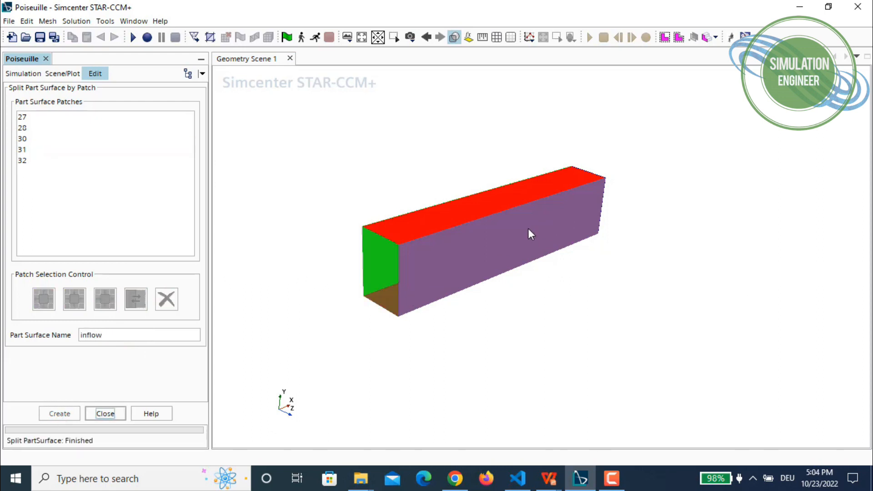
Step: Split off the block's rear long side face, patch 31, as a part surface named minZ
{"action": "left_click", "coordinate": [379, 260]}
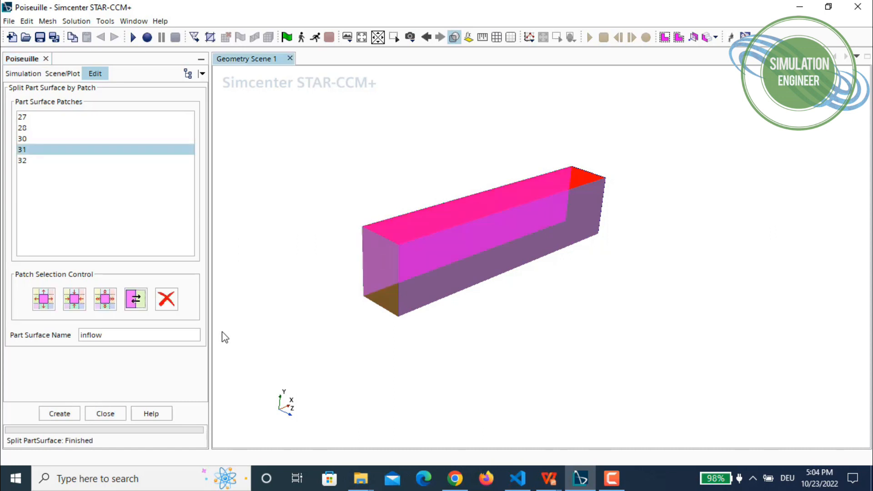
{"action": "left_click_drag", "start_coordinate": [131, 341], "coordinate": [78, 339]}
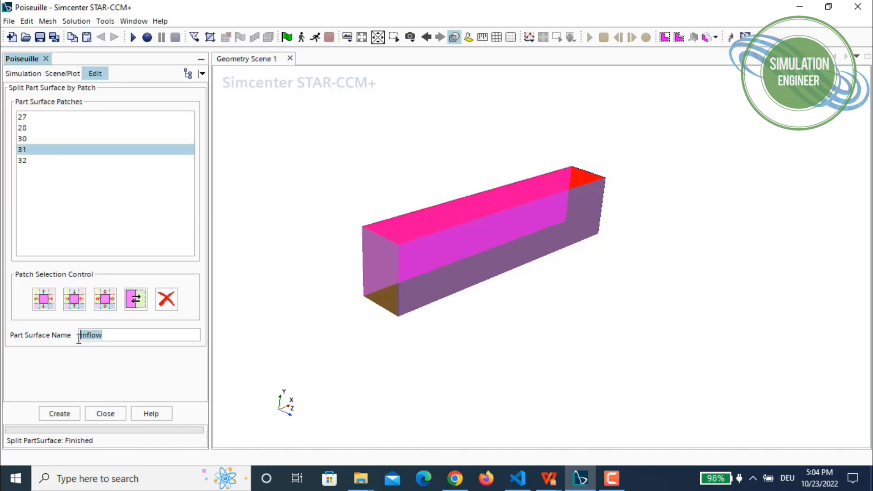
{"action": "type", "text": "maxZ"}
{"action": "left_click", "coordinate": [60, 414]}
Step: Split off the block's front long side face, patch 27, as a part surface named maxZ
{"action": "left_click", "coordinate": [510, 258]}
{"action": "left_click_drag", "start_coordinate": [101, 335], "coordinate": [72, 331]}
{"action": "type", "text": "ma"}
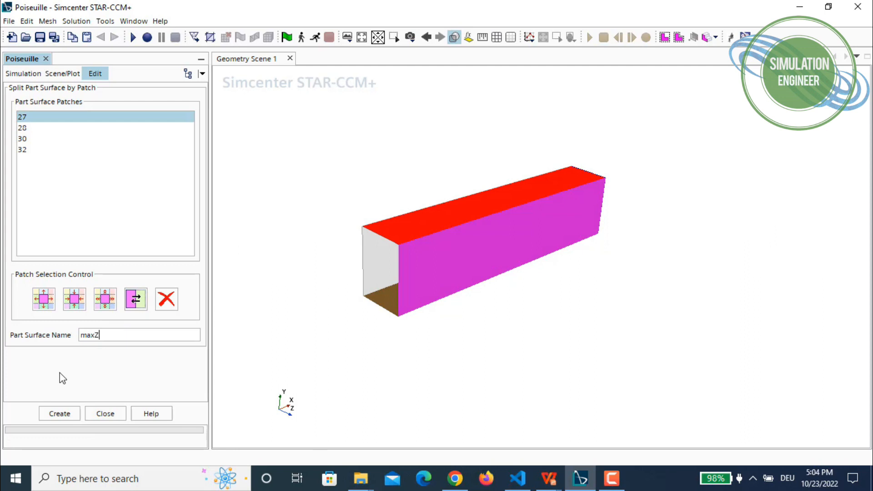
{"action": "left_click", "coordinate": [68, 413]}
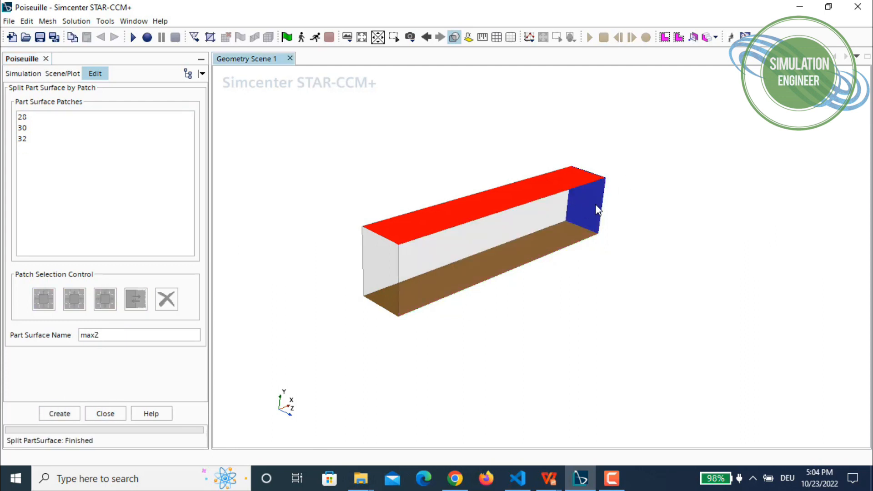
Step: Split off the block's far end face, patch 32, as a part surface named outlet
{"action": "left_click", "coordinate": [593, 191]}
{"action": "key", "text": "shift+Home"}
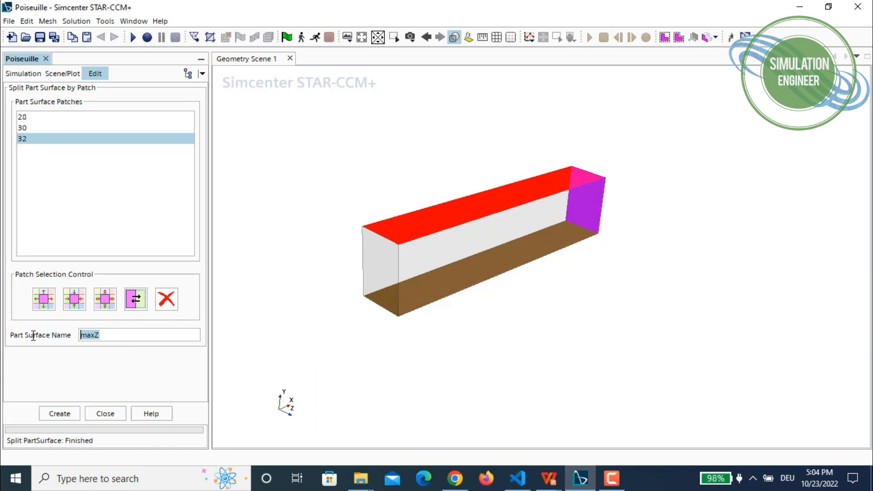
{"action": "type", "text": "out"}
{"action": "left_click", "coordinate": [59, 414]}
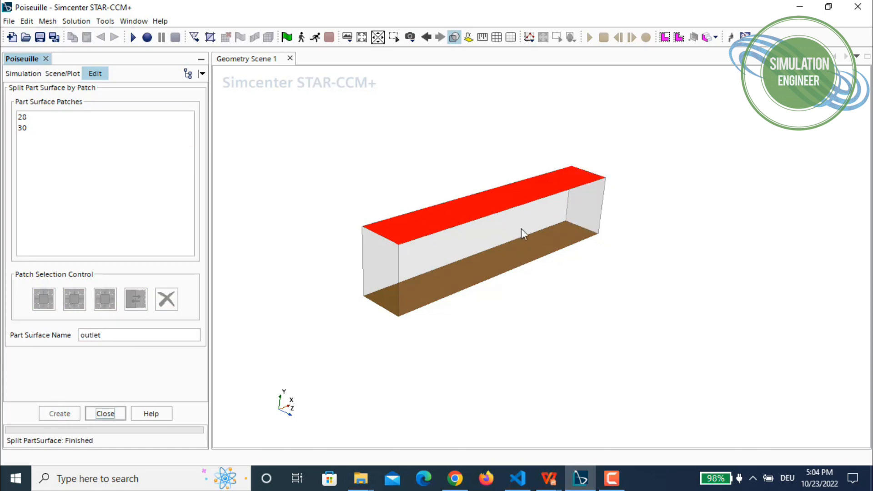
Step: Split off the block's upper face, patch 30, as a part surface named top
{"action": "left_click", "coordinate": [495, 207]}
{"action": "left_click", "coordinate": [117, 335]}
{"action": "double_click", "coordinate": [117, 334]}
{"action": "type", "text": "top"}
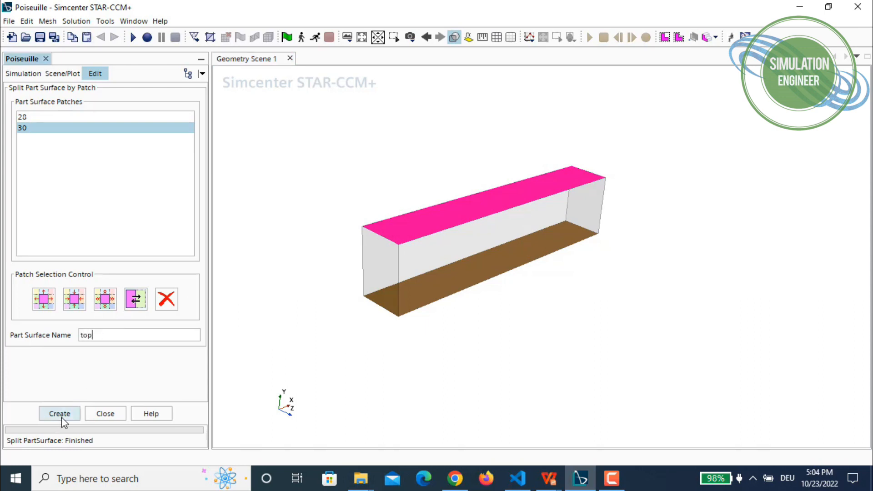
{"action": "left_click", "coordinate": [60, 414]}
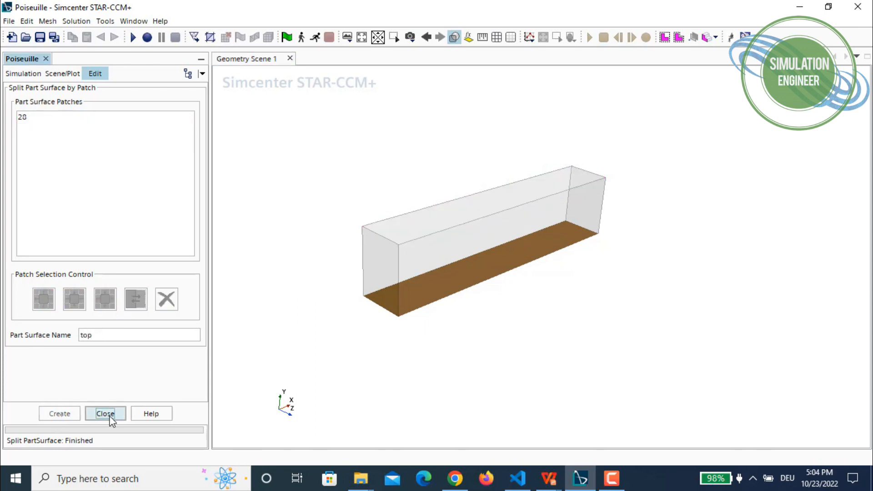
Step: Finish the patch splitting and rename the remaining Block Surface to bottom
{"action": "left_click", "coordinate": [22, 117]}
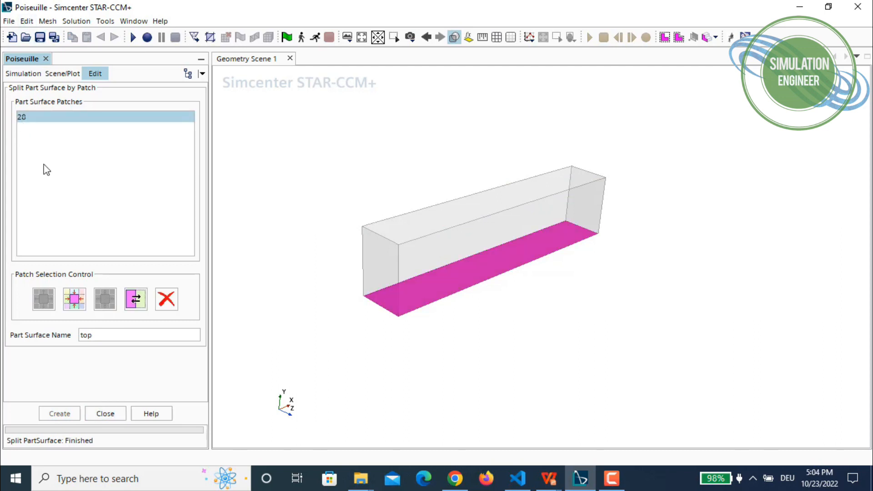
{"action": "left_click", "coordinate": [125, 419]}
{"action": "left_click", "coordinate": [106, 157]}
{"action": "right_click", "coordinate": [94, 161]}
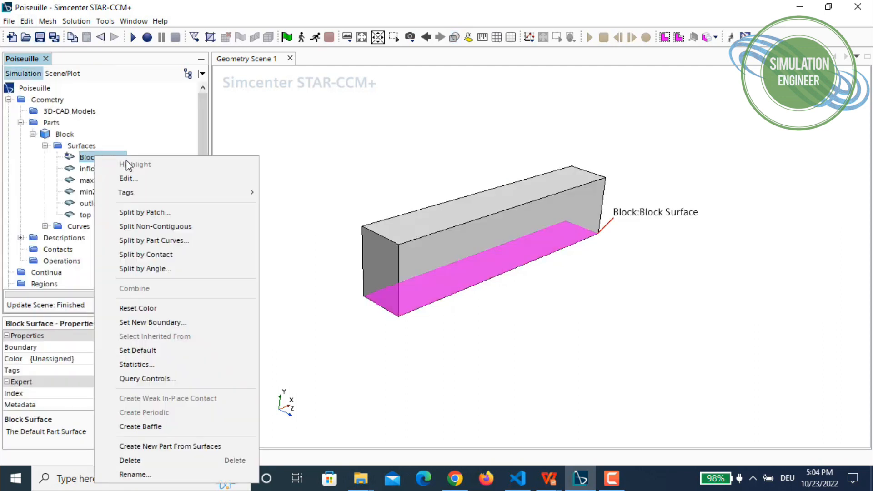
{"action": "left_click", "coordinate": [141, 473]}
{"action": "type", "text": "bottom"}
{"action": "key", "text": "Return"}
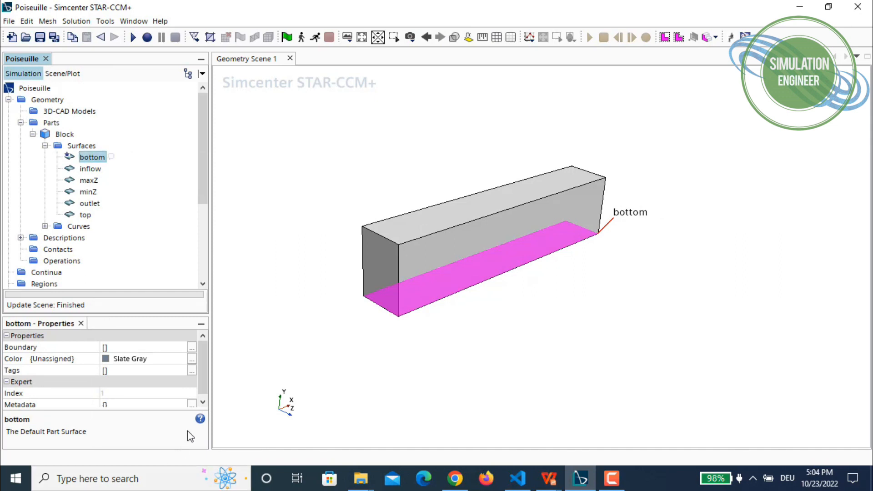
Step: Create a Badge for 2D Meshing operation on the Block part, executed upon creation, and check the minZ surface
{"action": "left_click", "coordinate": [64, 134]}
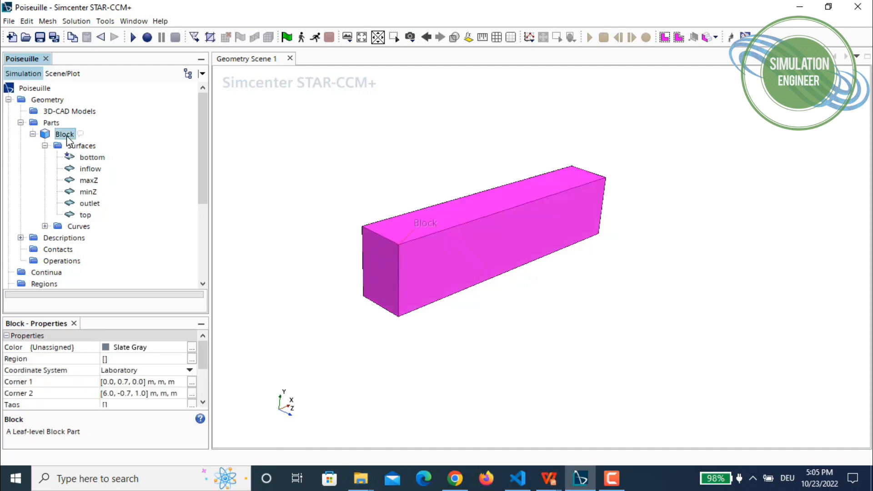
{"action": "right_click", "coordinate": [68, 141]}
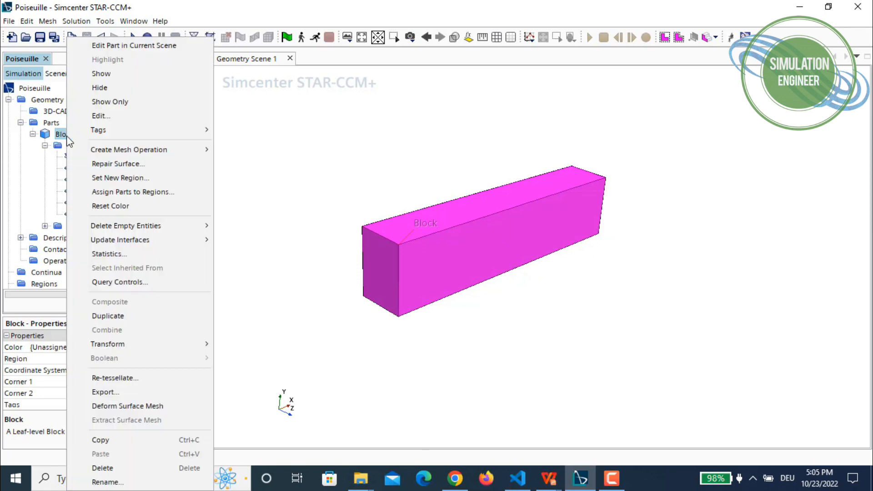
{"action": "mouse_move", "coordinate": [181, 152]}
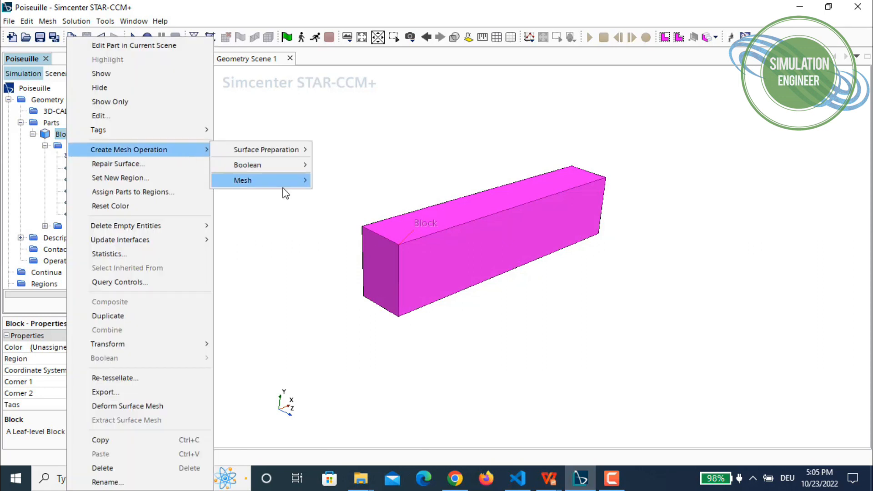
{"action": "mouse_move", "coordinate": [283, 187]}
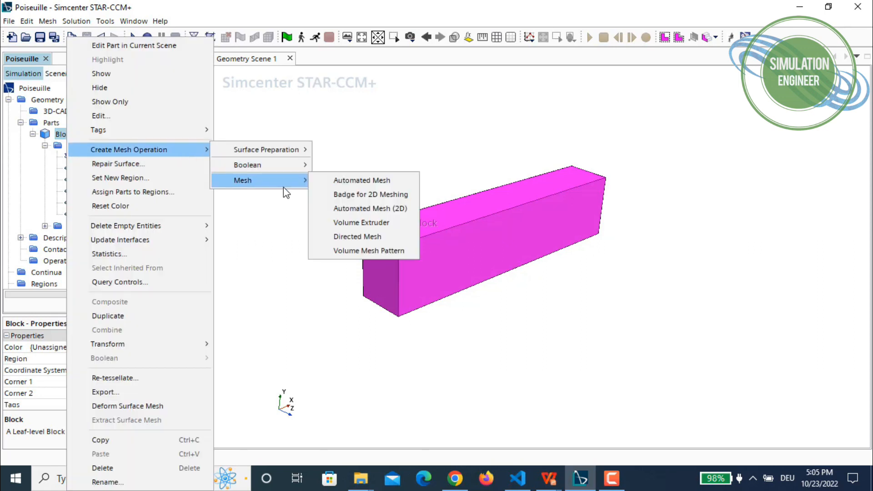
{"action": "left_click", "coordinate": [383, 195]}
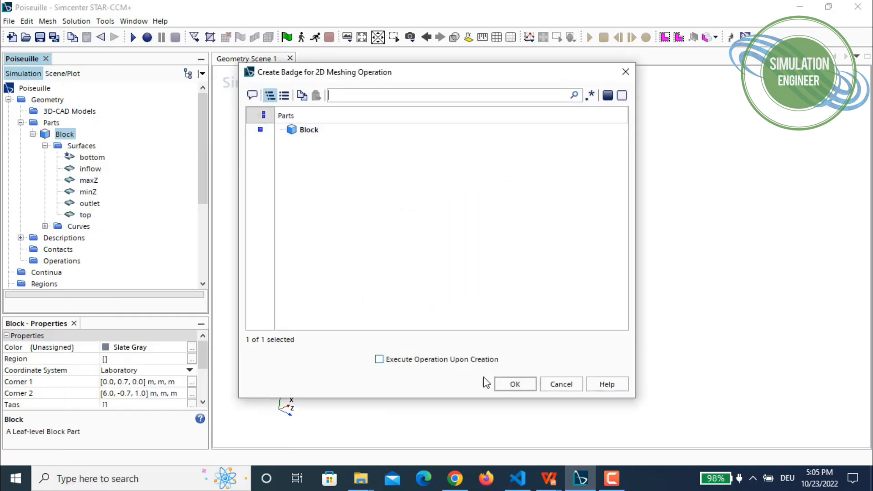
{"action": "left_click", "coordinate": [443, 360]}
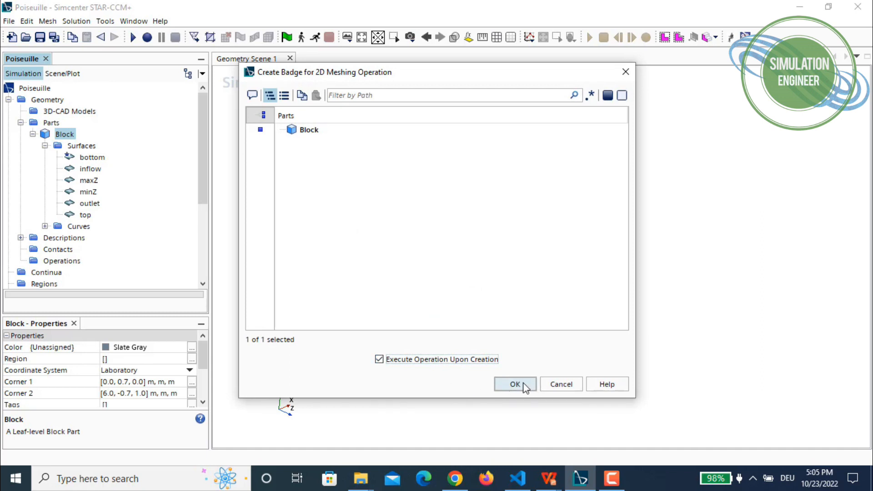
{"action": "left_click", "coordinate": [505, 385]}
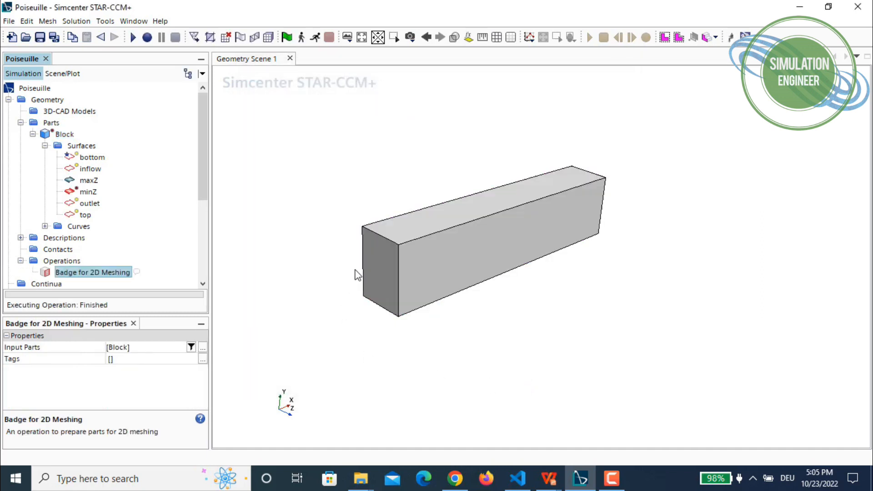
{"action": "left_click", "coordinate": [82, 193]}
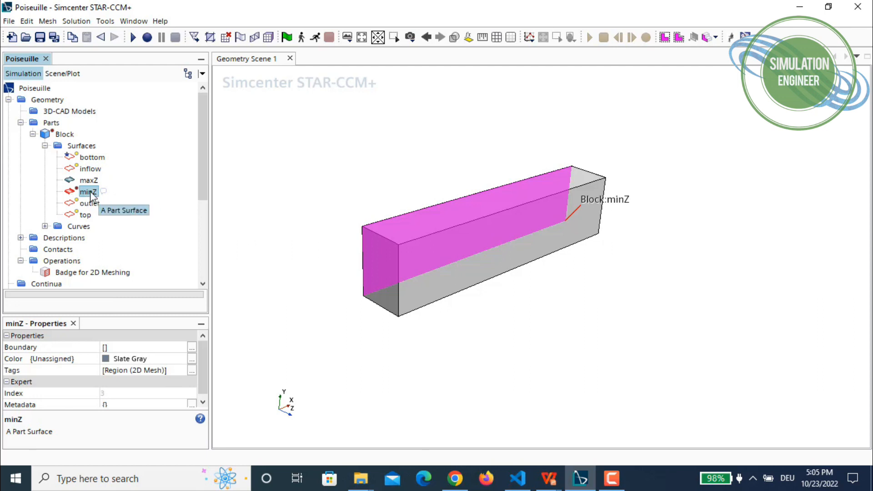
{"action": "scroll", "coordinate": [132, 142], "scroll_direction": "down", "scroll_amount": 2}
{"action": "scroll", "coordinate": [132, 143], "scroll_direction": "up", "scroll_amount": 2}
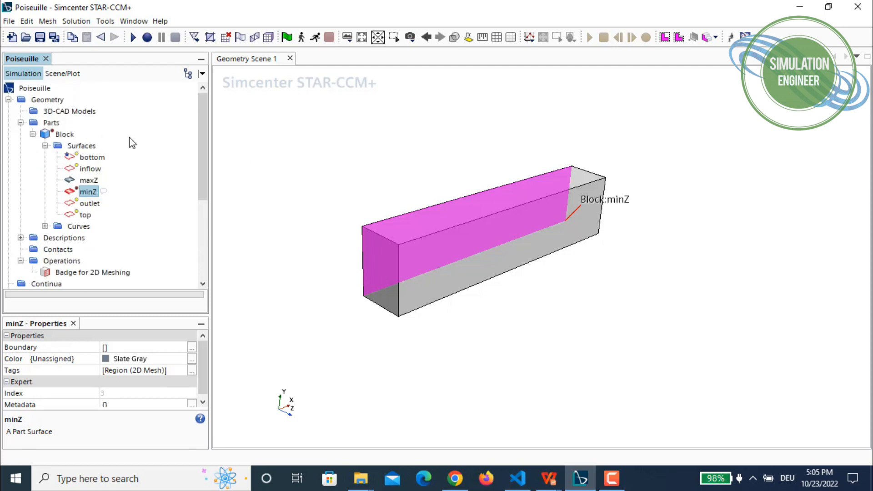
Step: Assign the Block part to one region for all parts, creating a boundary for each part surface
{"action": "left_click", "coordinate": [64, 133]}
{"action": "right_click", "coordinate": [64, 135]}
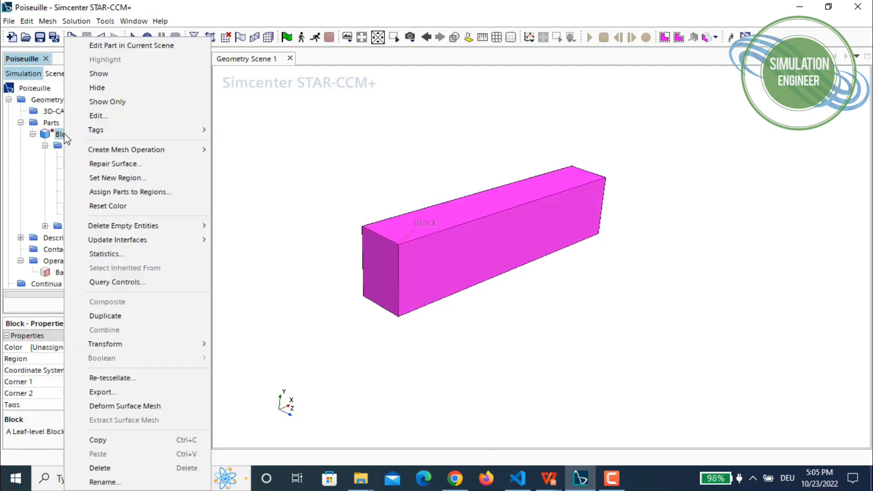
{"action": "left_click", "coordinate": [168, 192]}
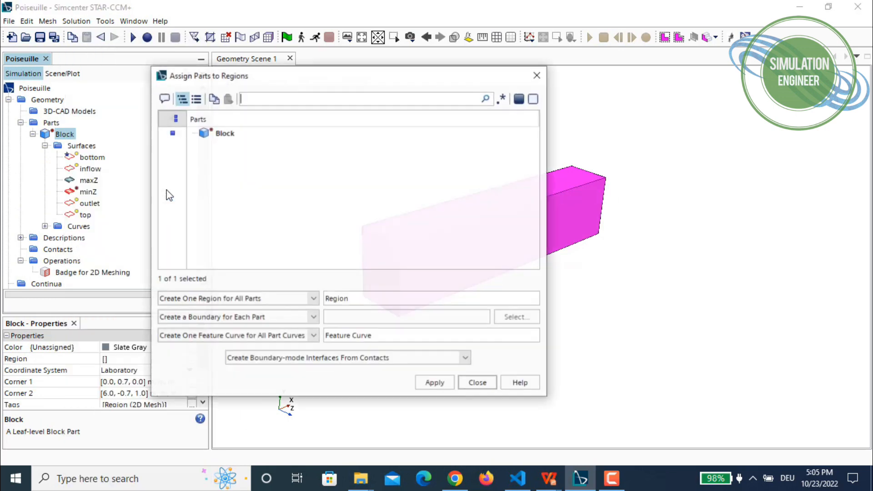
{"action": "left_click", "coordinate": [212, 298]}
{"action": "left_click", "coordinate": [210, 300]}
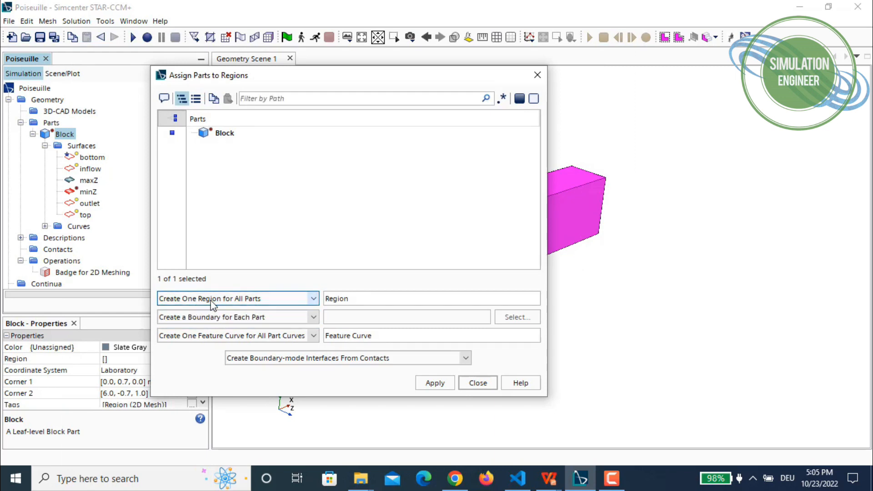
{"action": "left_click", "coordinate": [234, 319]}
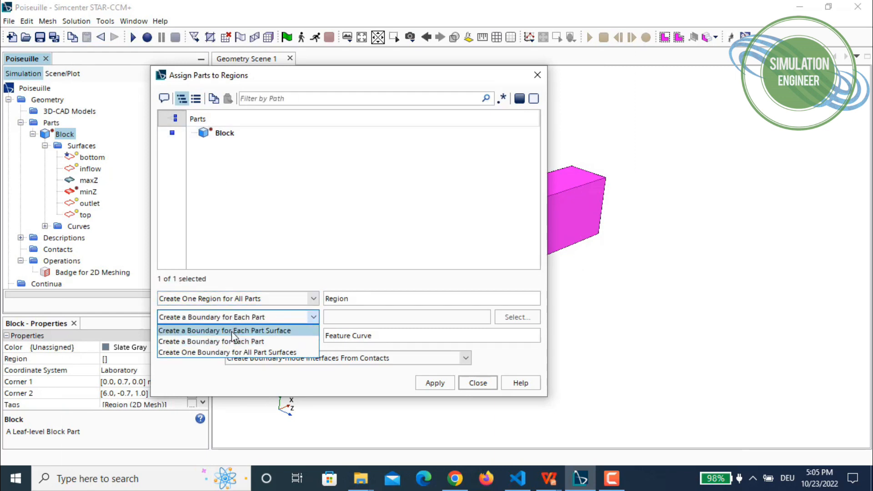
{"action": "left_click", "coordinate": [231, 331]}
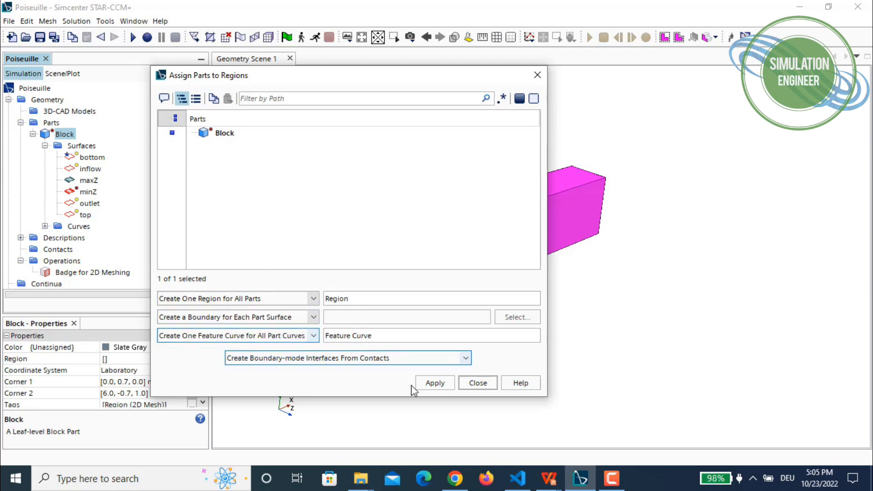
{"action": "left_click", "coordinate": [435, 383]}
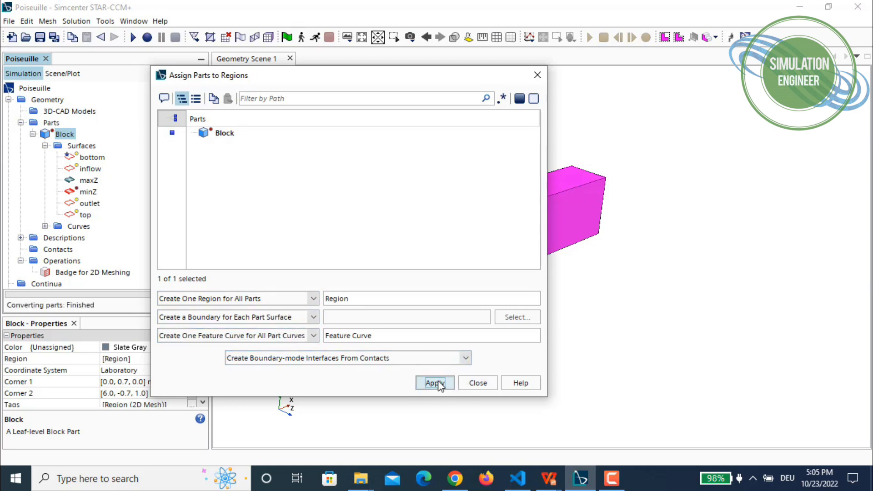
{"action": "left_click", "coordinate": [478, 383]}
Step: Set the type of the region's Block.inflow and Block.outlet boundaries to Velocity Inlet
{"action": "scroll", "coordinate": [64, 184], "scroll_direction": "down", "scroll_amount": 4}
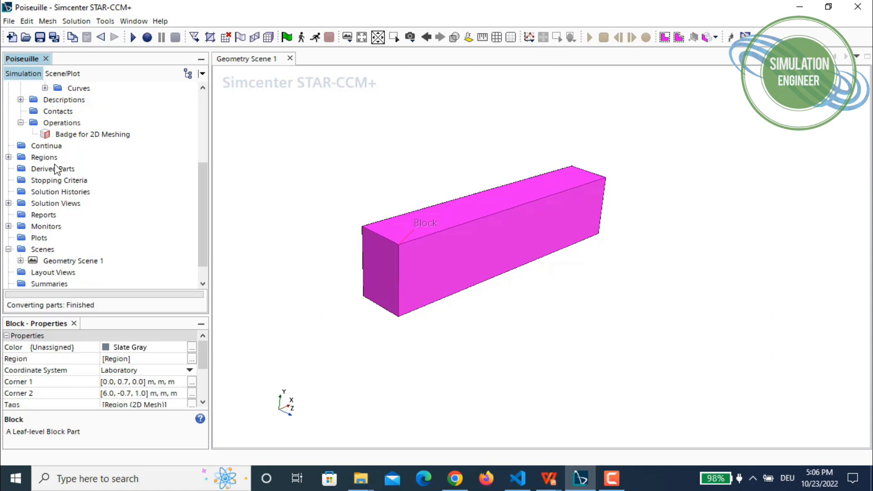
{"action": "left_click", "coordinate": [8, 157]}
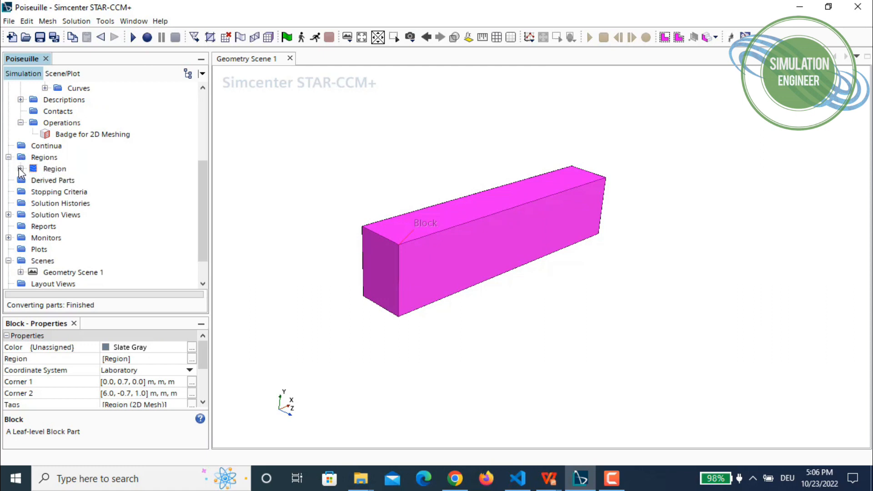
{"action": "left_click", "coordinate": [20, 169]}
{"action": "left_click", "coordinate": [32, 192]}
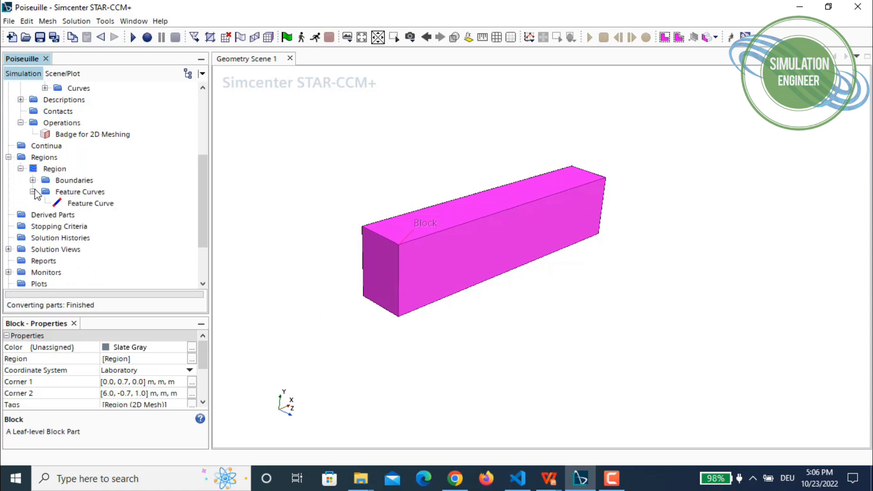
{"action": "left_click", "coordinate": [33, 180]}
{"action": "left_click", "coordinate": [93, 193]}
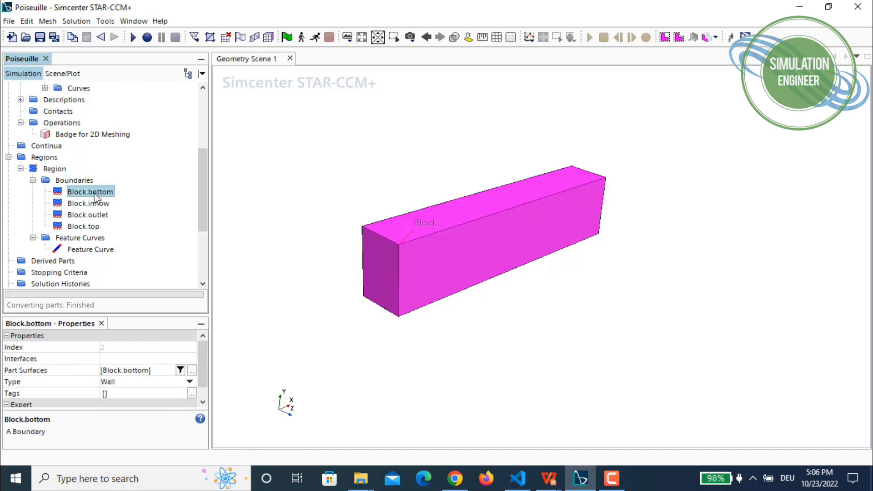
{"action": "left_click", "coordinate": [100, 204]}
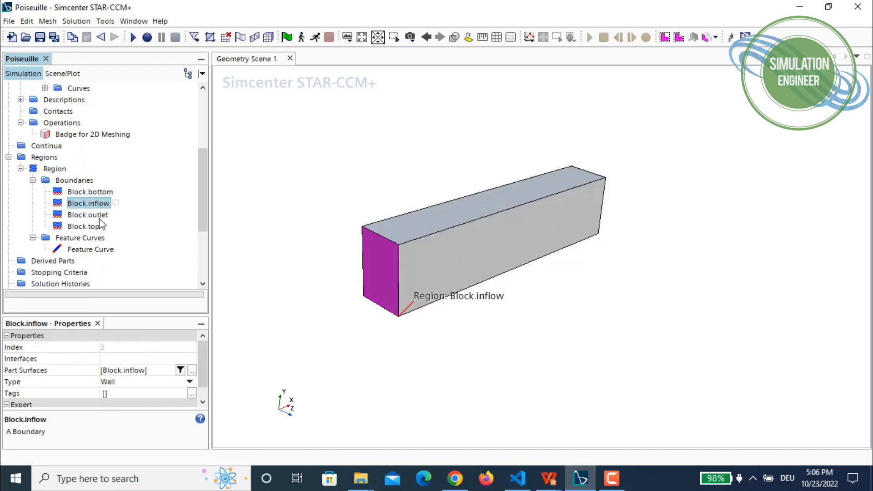
{"action": "left_click", "coordinate": [91, 215], "text": "ctrl"}
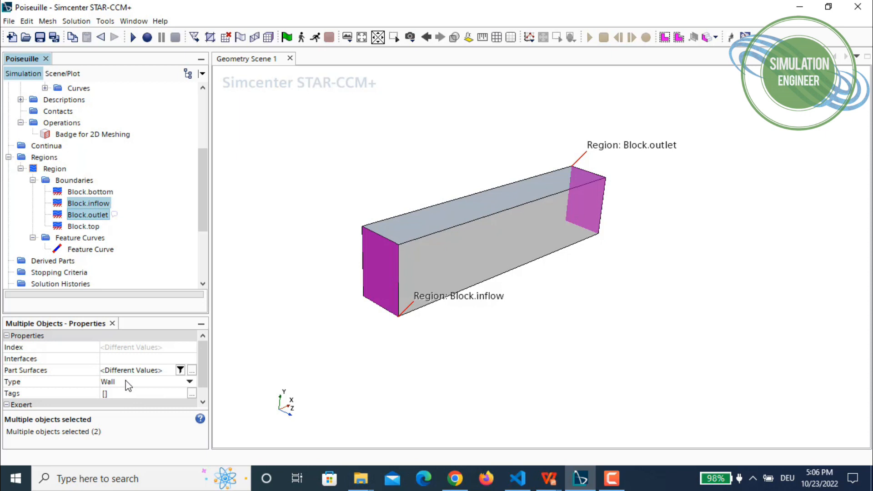
{"action": "left_click", "coordinate": [128, 382]}
{"action": "left_click", "coordinate": [156, 365]}
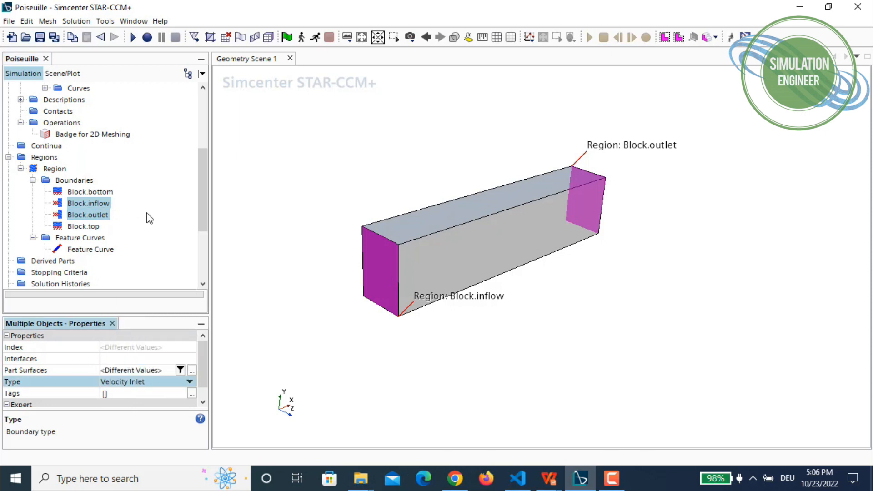
Step: Create an Automated Mesh (2D) operation on the Block part with the Quadrilateral Mesher enabled
{"action": "scroll", "coordinate": [148, 218], "scroll_direction": "up", "scroll_amount": 4}
{"action": "scroll", "coordinate": [137, 185], "scroll_direction": "down", "scroll_amount": 1}
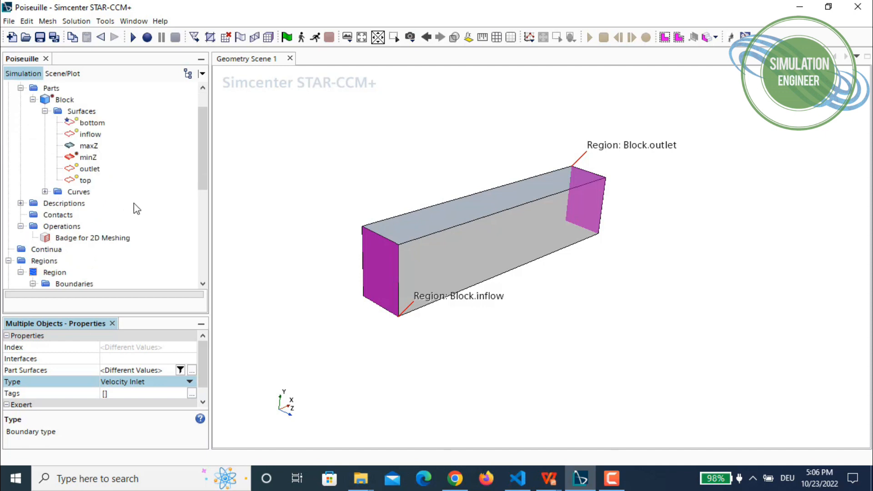
{"action": "scroll", "coordinate": [137, 209], "scroll_direction": "down", "scroll_amount": 2}
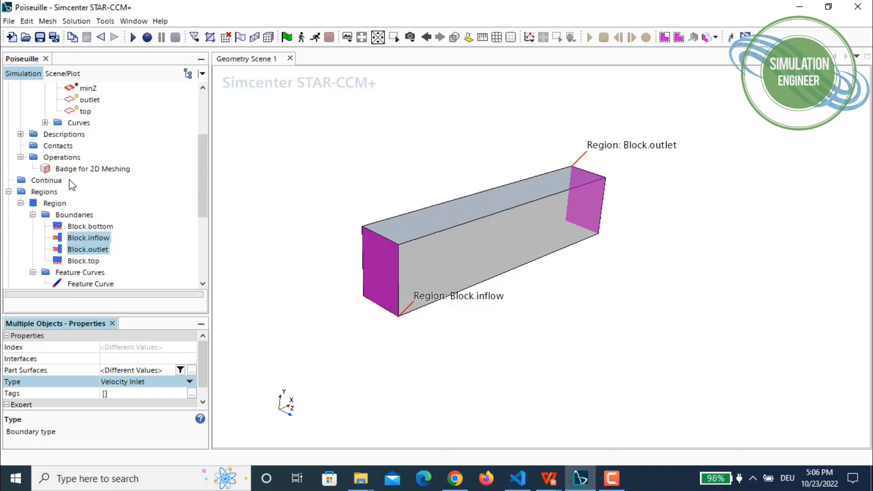
{"action": "left_click", "coordinate": [62, 157]}
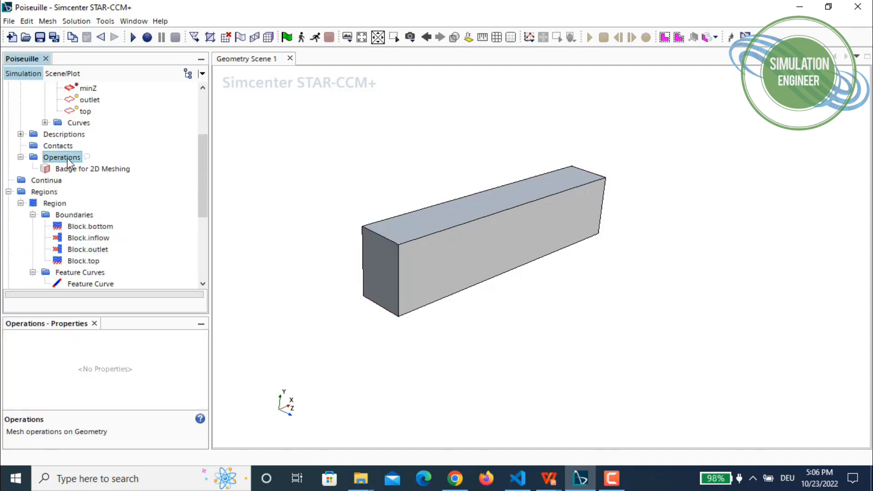
{"action": "right_click", "coordinate": [68, 162]}
{"action": "mouse_move", "coordinate": [139, 171]}
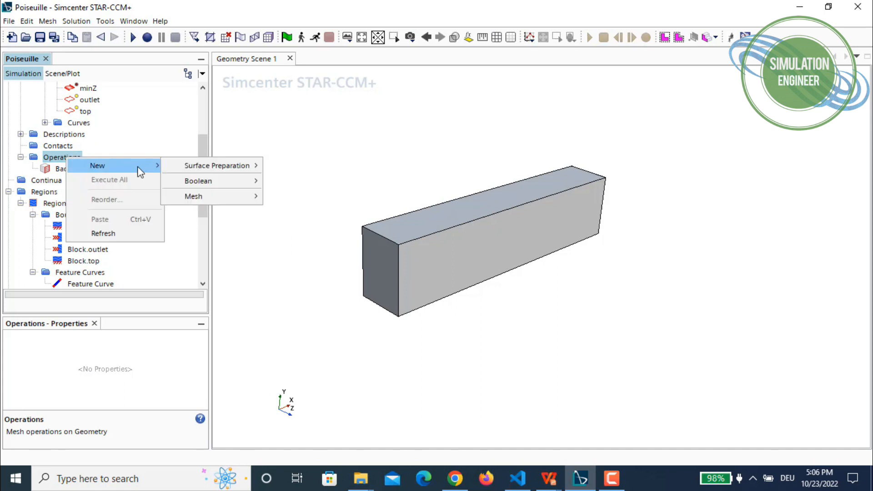
{"action": "mouse_move", "coordinate": [253, 196]}
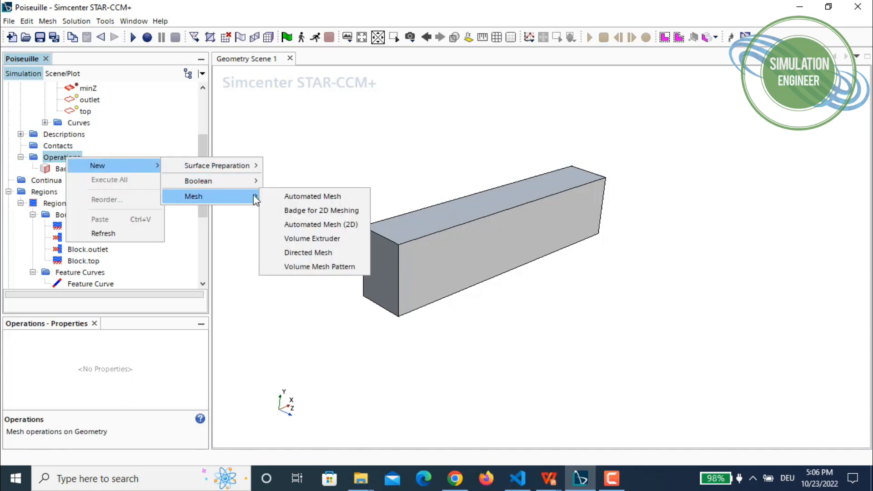
{"action": "left_click", "coordinate": [334, 225]}
{"action": "left_click", "coordinate": [309, 100]}
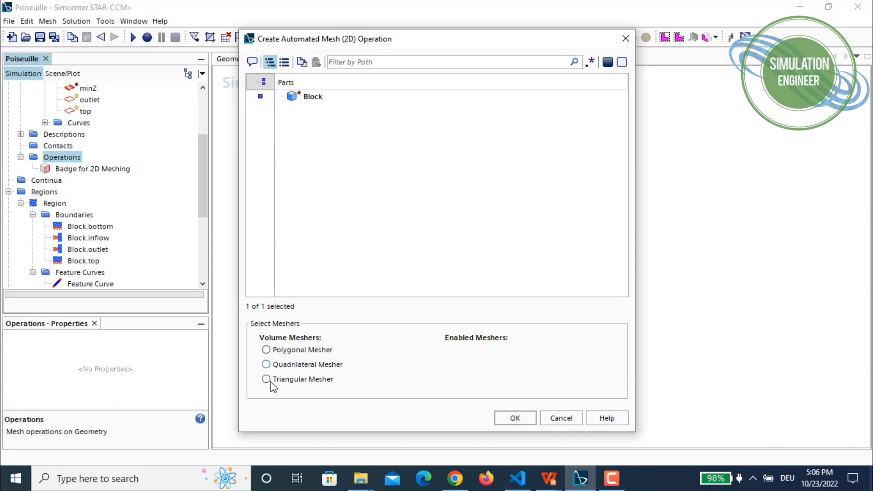
{"action": "left_click", "coordinate": [306, 364]}
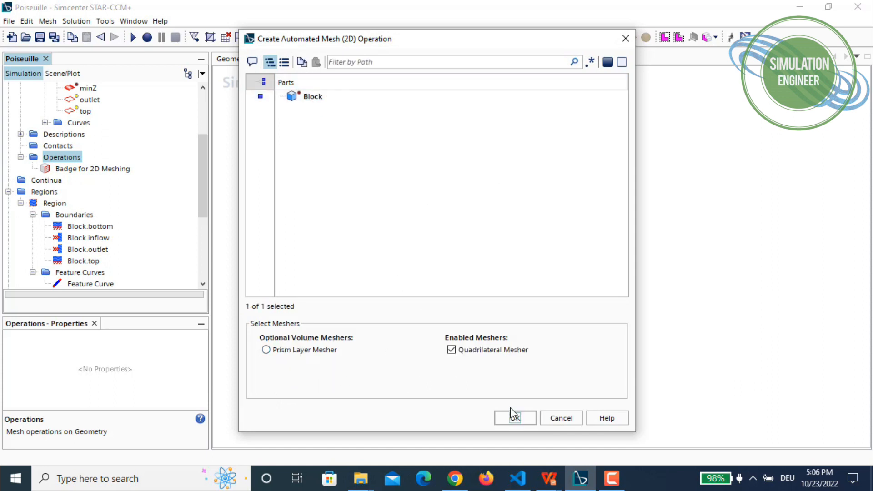
{"action": "left_click", "coordinate": [521, 419]}
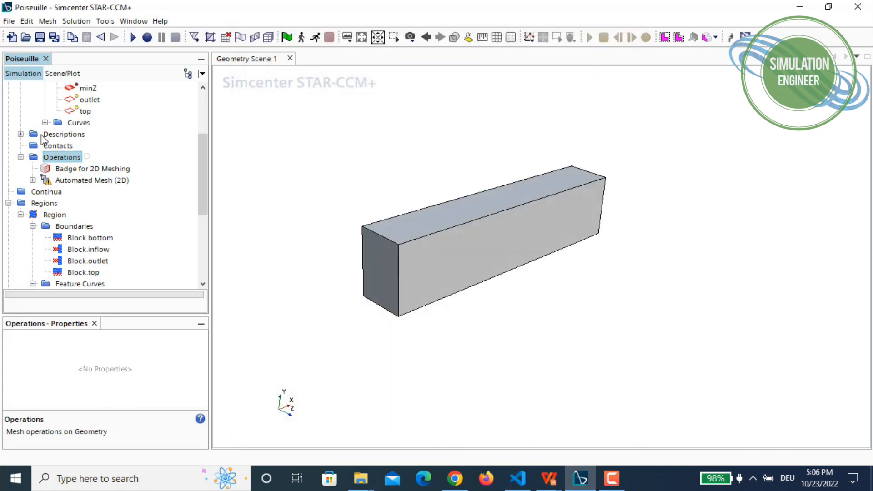
Step: Create a mesh scene to display the channel
{"action": "left_click", "coordinate": [33, 181]}
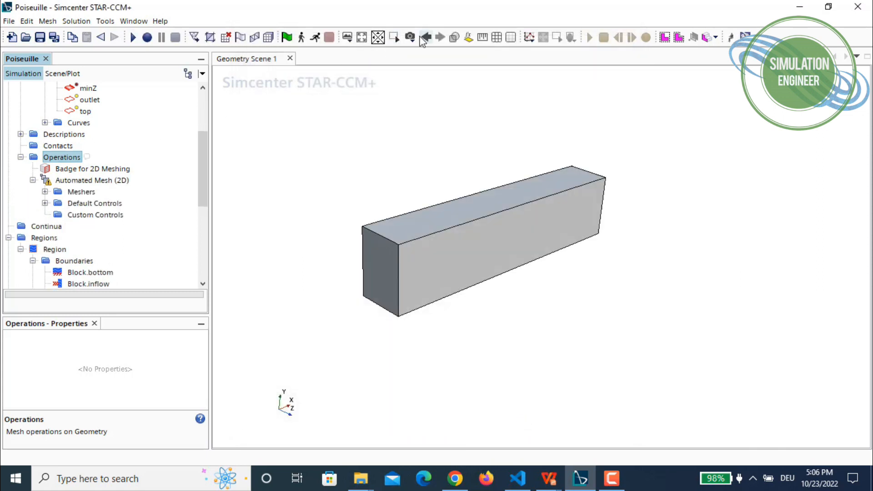
{"action": "left_click", "coordinate": [347, 37]}
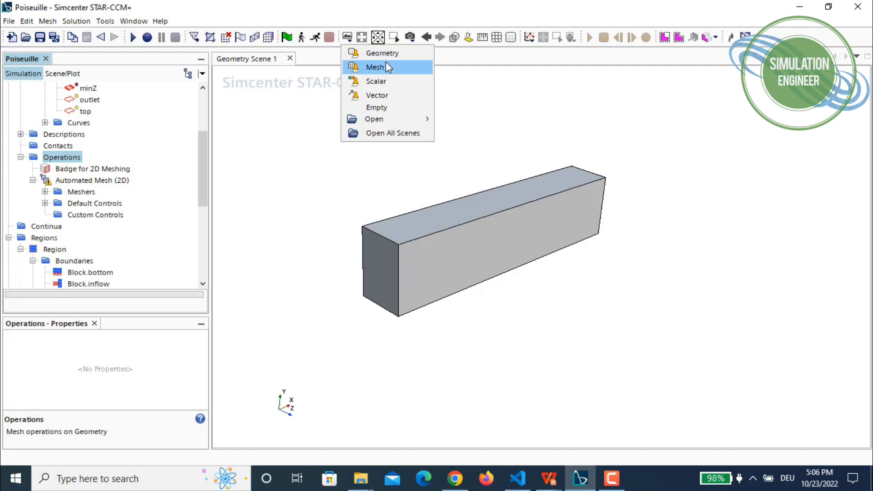
{"action": "left_click", "coordinate": [386, 63]}
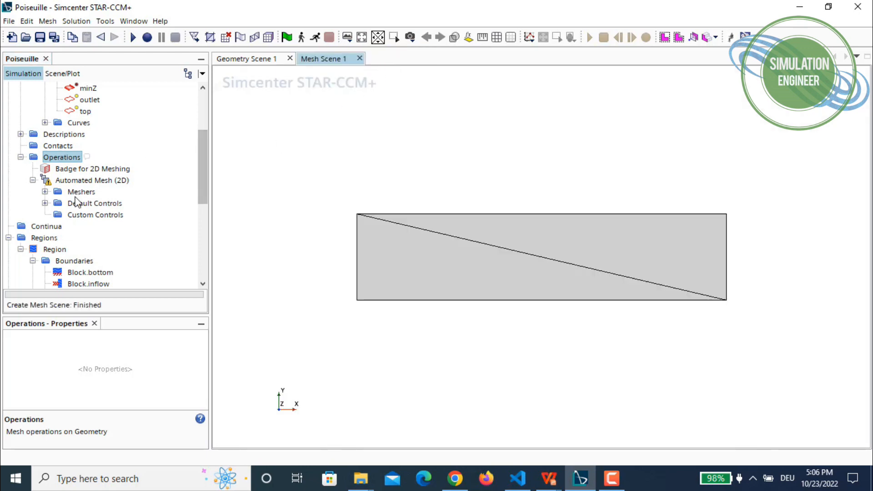
Step: Set the Target Surface Size in the 2D mesh operation's default controls to 5% of base
{"action": "left_click", "coordinate": [45, 203]}
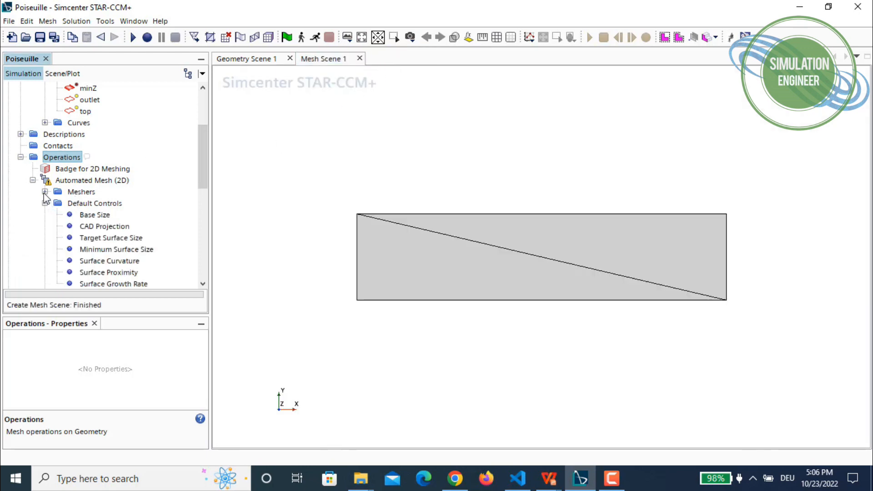
{"action": "left_click", "coordinate": [45, 192]}
{"action": "left_click", "coordinate": [120, 204]}
{"action": "scroll", "coordinate": [120, 204], "scroll_direction": "down", "scroll_amount": 1}
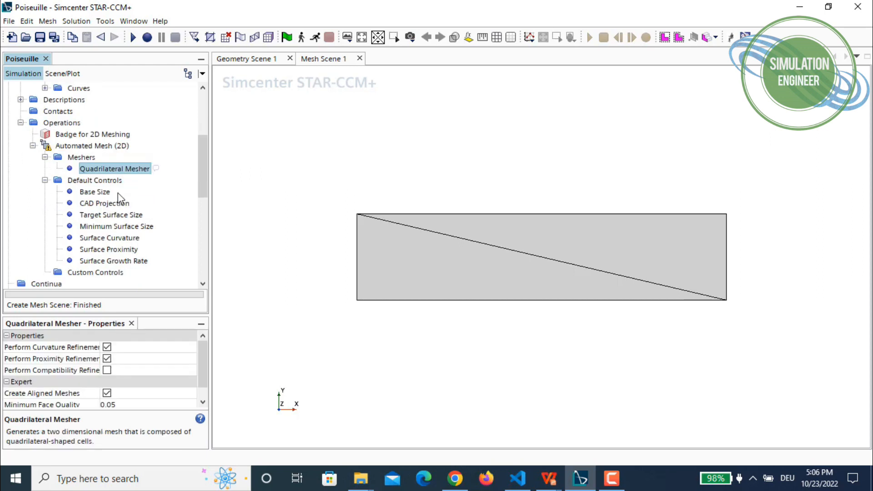
{"action": "left_click", "coordinate": [101, 195]}
{"action": "left_click", "coordinate": [150, 348]}
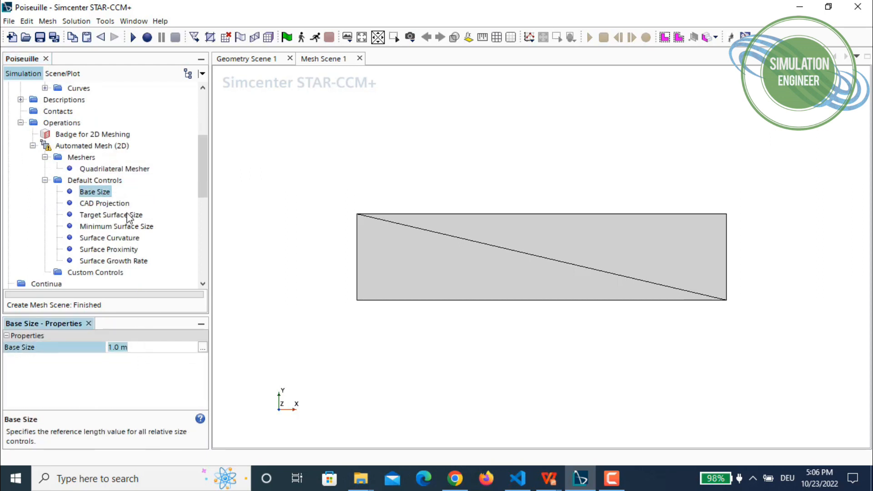
{"action": "left_click", "coordinate": [93, 216]}
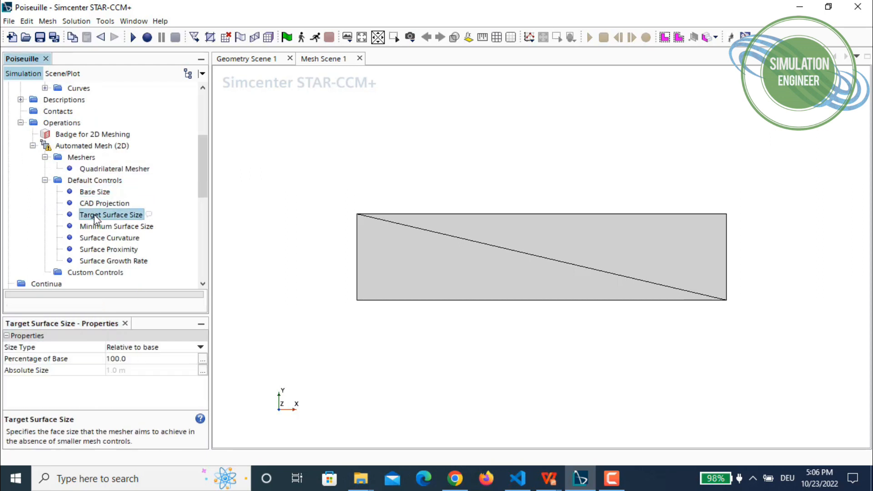
{"action": "left_click", "coordinate": [154, 360]}
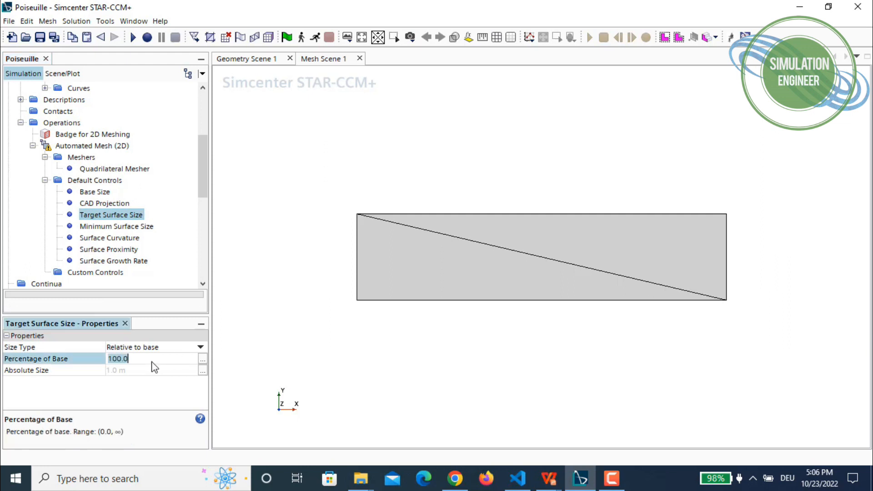
{"action": "type", "text": "5"}
{"action": "key", "text": "Return"}
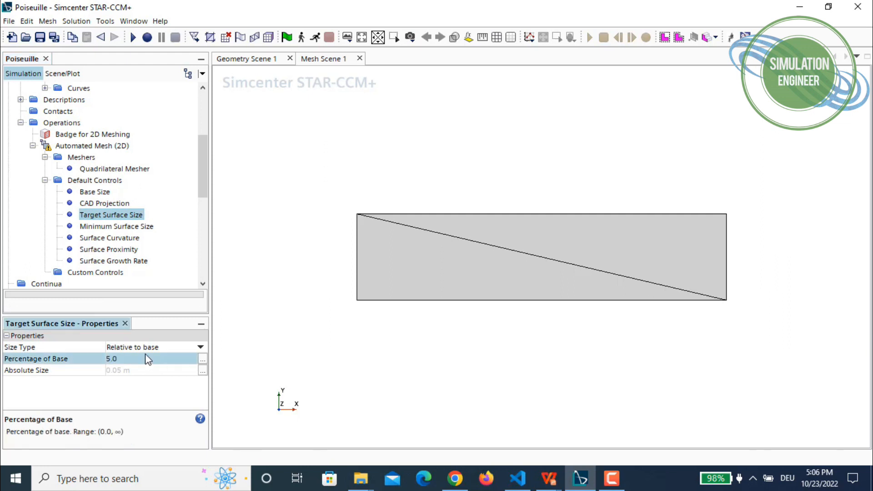
Step: Set the Minimum Surface Size in the default controls to 5% of base
{"action": "left_click", "coordinate": [89, 229]}
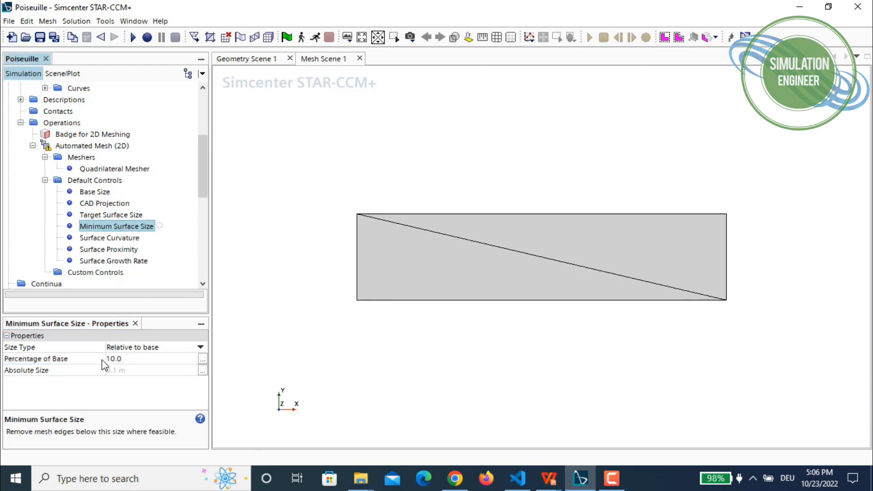
{"action": "left_click", "coordinate": [138, 362]}
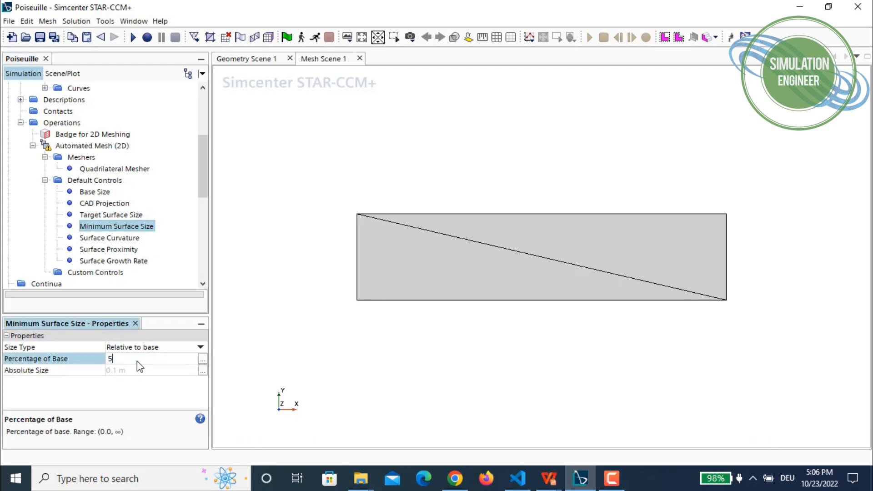
{"action": "key", "text": "Return"}
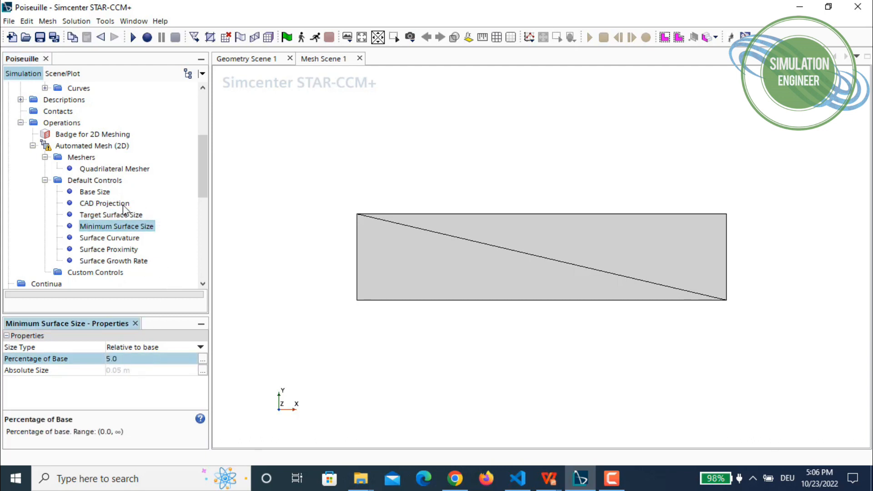
Step: Recheck the target and minimum surface sizes and generate the volume mesh
{"action": "left_click", "coordinate": [115, 216]}
{"action": "left_click", "coordinate": [107, 228]}
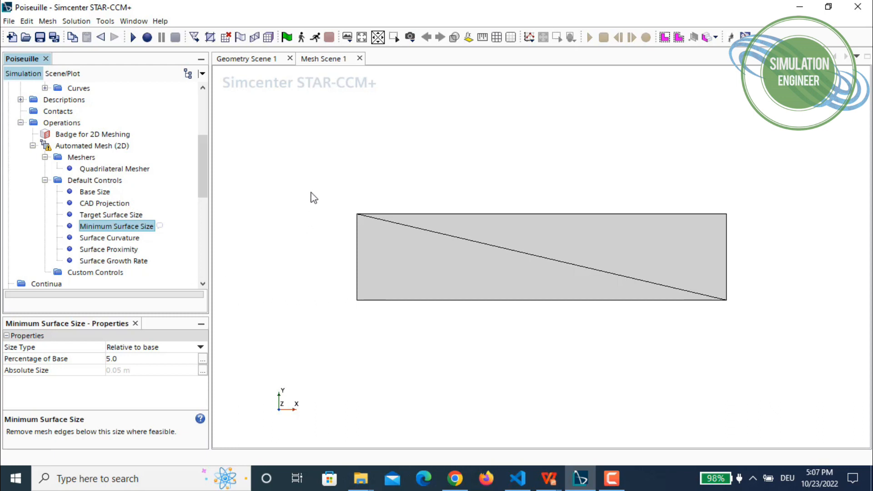
{"action": "left_click", "coordinate": [269, 39]}
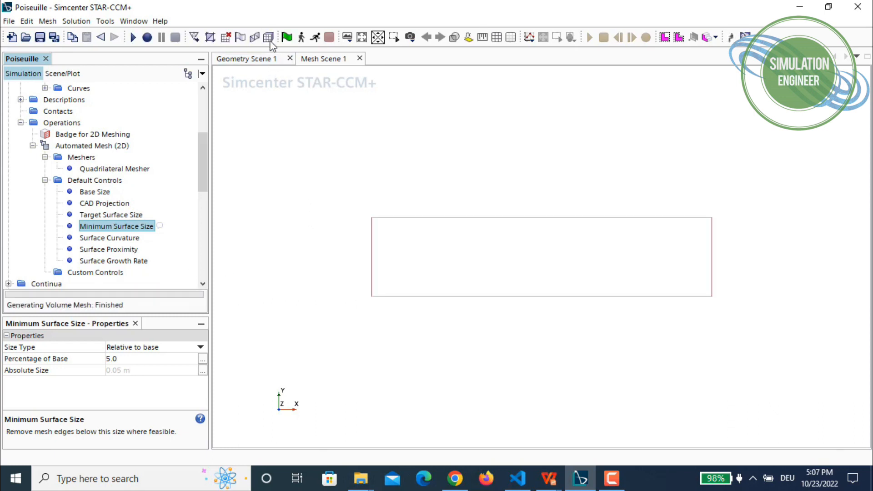
Step: Try to apply the Geometry representation to the existing mesh scene and refit its view
{"action": "right_click", "coordinate": [539, 113]}
{"action": "mouse_move", "coordinate": [692, 136]}
{"action": "mouse_move", "coordinate": [695, 155]}
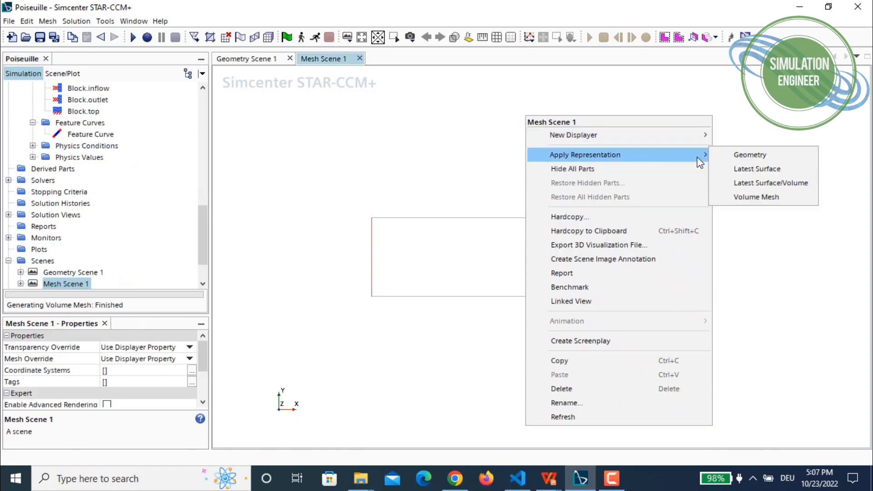
{"action": "left_click", "coordinate": [768, 155]}
{"action": "left_click", "coordinate": [363, 37]}
{"action": "middle_click_drag", "start_coordinate": [448, 146], "coordinate": [420, 128]}
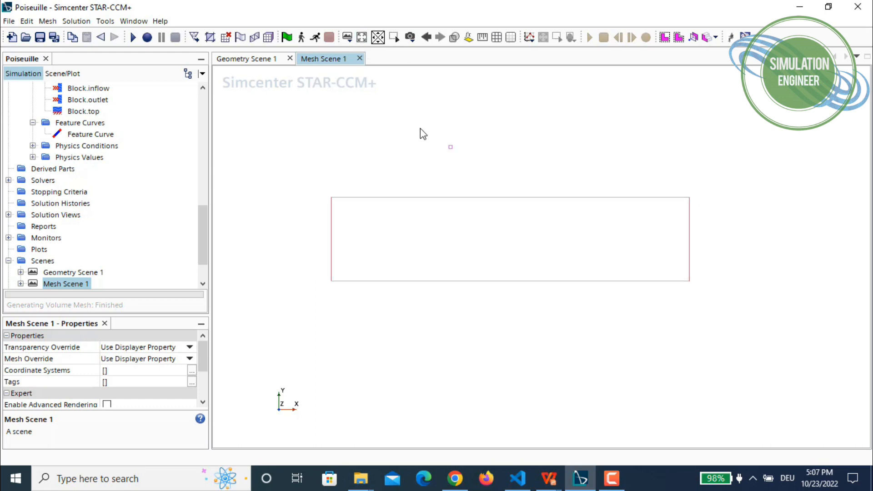
Step: Create a second mesh scene to display the generated channel mesh
{"action": "left_click", "coordinate": [348, 38]}
{"action": "left_click", "coordinate": [398, 67]}
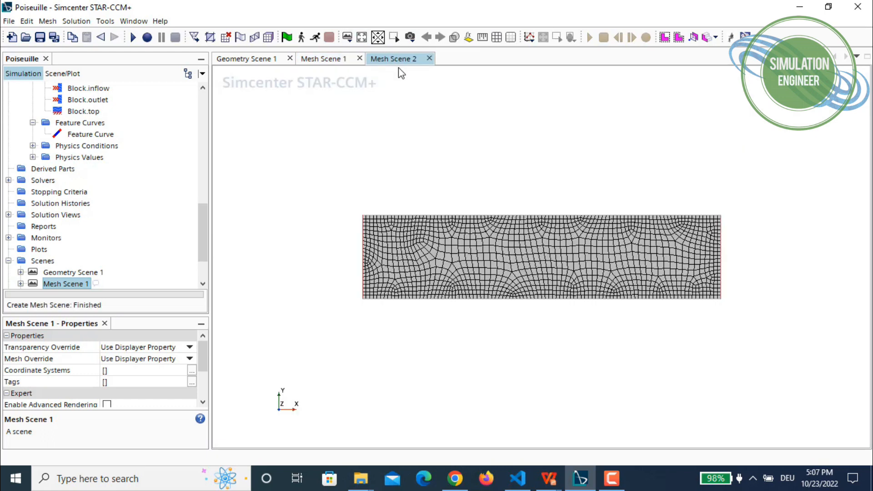
{"action": "scroll", "coordinate": [461, 136], "scroll_direction": "up", "scroll_amount": 3}
{"action": "middle_click_drag", "start_coordinate": [466, 171], "coordinate": [497, 157]}
Step: Set the Surface Growth Rate in the 2D mesh operation's default controls to Slow and regenerate the volume mesh
{"action": "scroll", "coordinate": [122, 210], "scroll_direction": "up", "scroll_amount": 6}
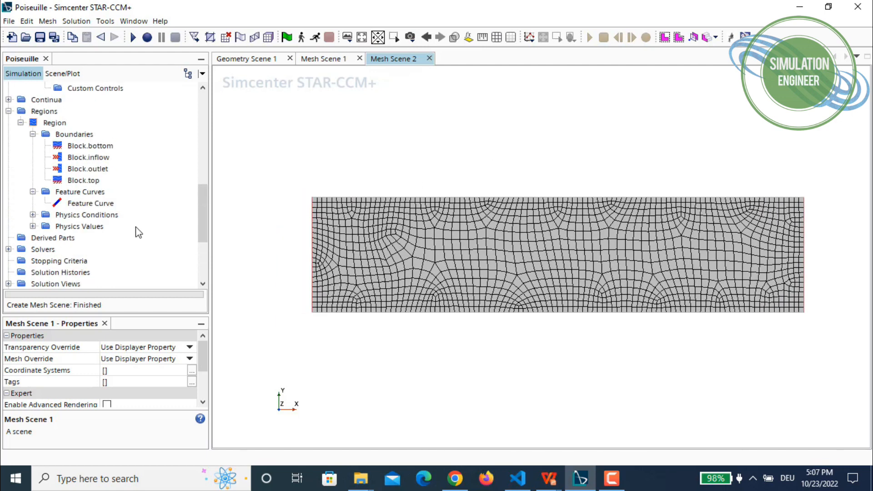
{"action": "scroll", "coordinate": [104, 185], "scroll_direction": "up", "scroll_amount": 1}
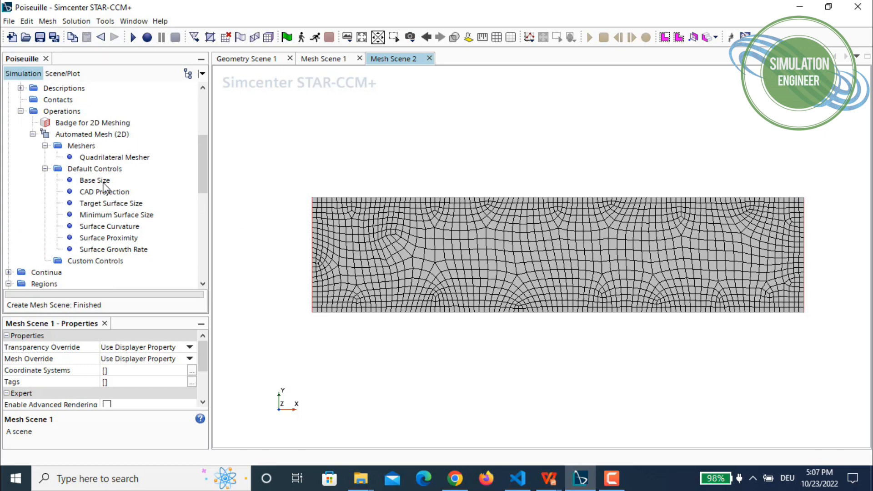
{"action": "left_click", "coordinate": [105, 181]}
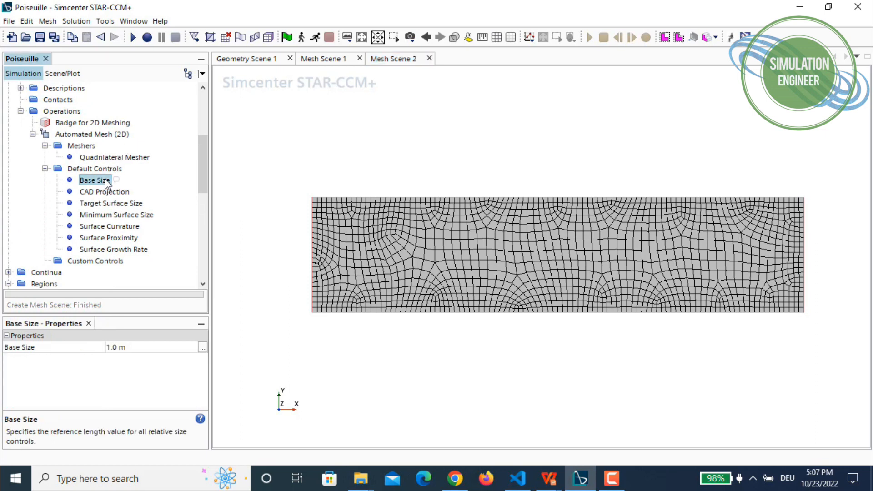
{"action": "left_click", "coordinate": [130, 249]}
{"action": "left_click", "coordinate": [137, 347]}
{"action": "left_click", "coordinate": [136, 381]}
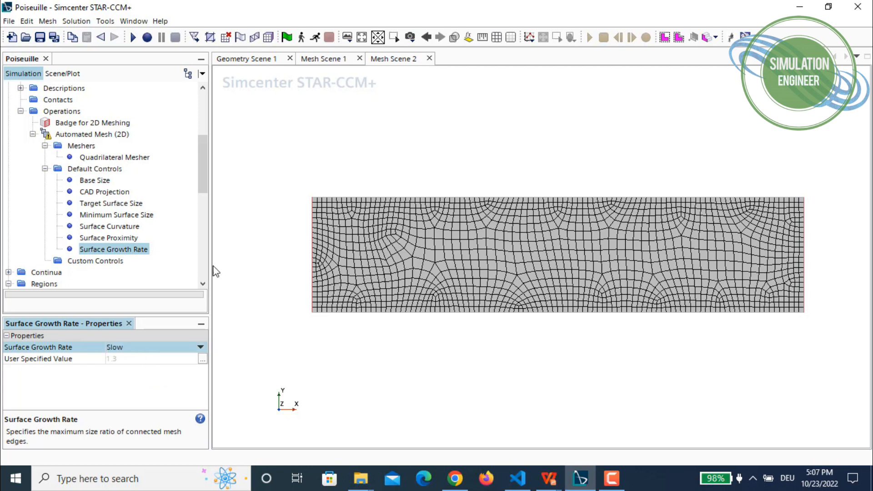
{"action": "left_click", "coordinate": [268, 39]}
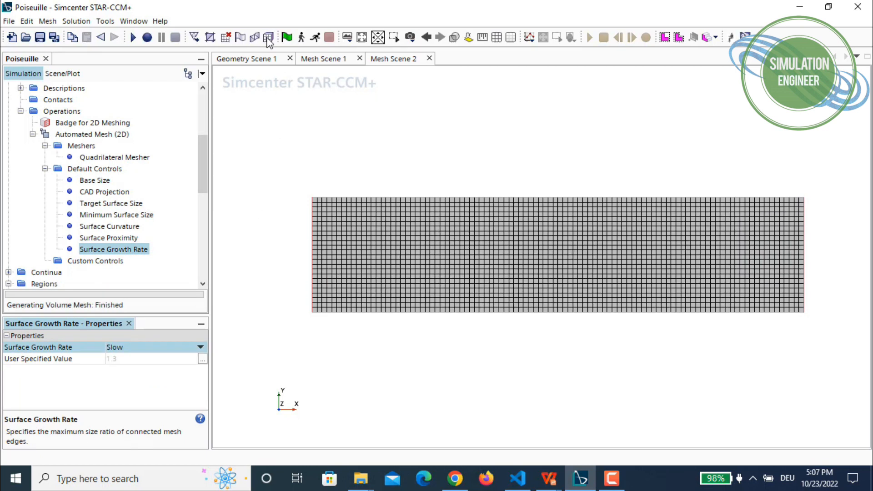
Step: Inspect the regenerated mesh in the second mesh scene and close the first mesh scene
{"action": "scroll", "coordinate": [512, 209], "scroll_direction": "down", "scroll_amount": 1}
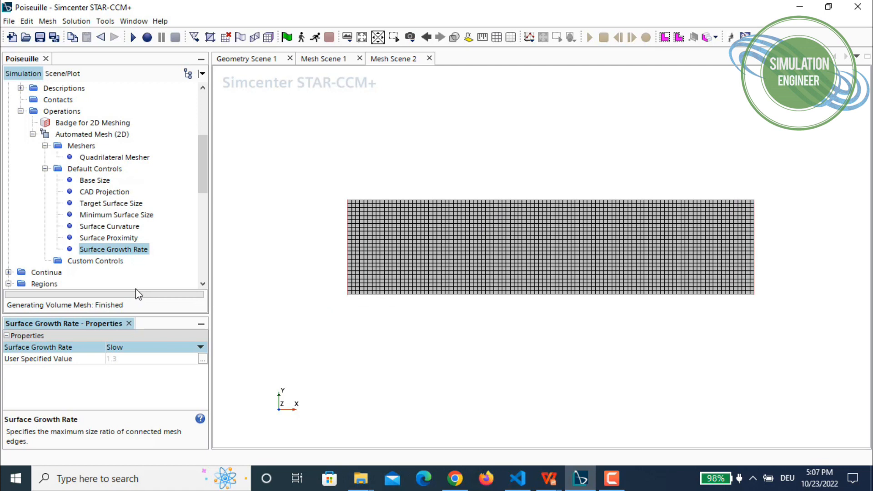
{"action": "scroll", "coordinate": [628, 279], "scroll_direction": "up", "scroll_amount": 1}
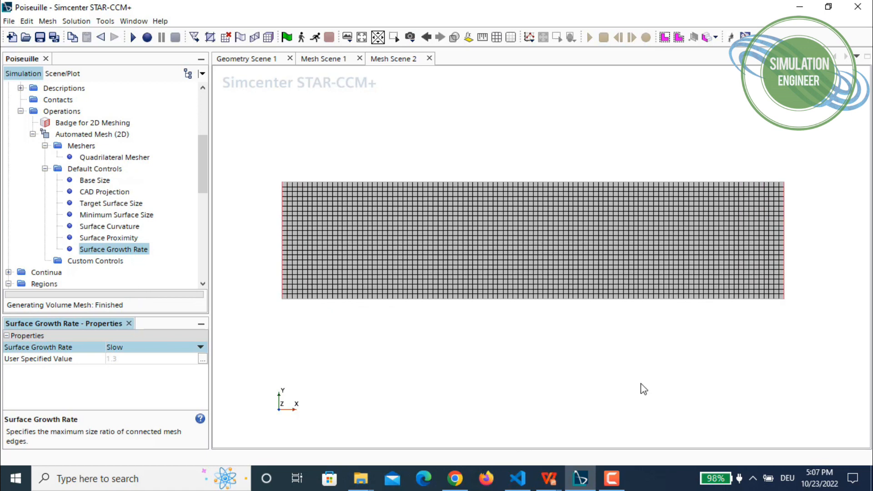
{"action": "right_click_drag", "start_coordinate": [641, 383], "coordinate": [630, 374]}
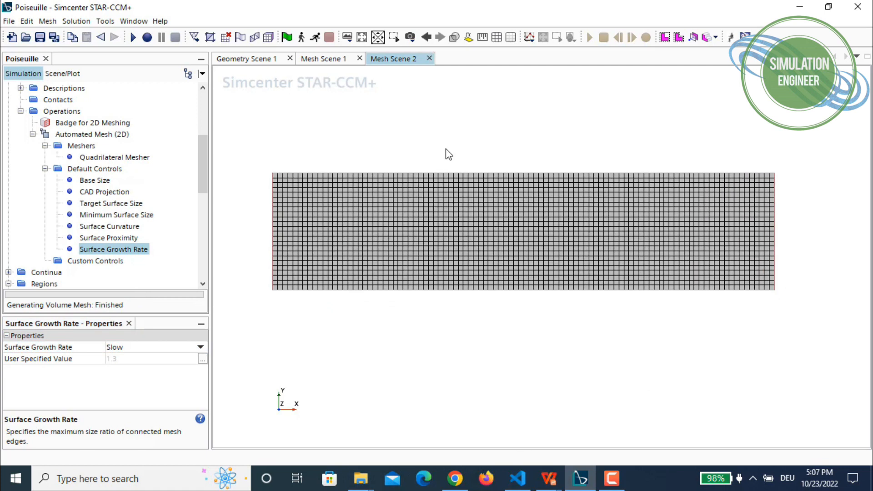
{"action": "left_click", "coordinate": [359, 59]}
{"action": "right_click_drag", "start_coordinate": [512, 130], "coordinate": [494, 130]}
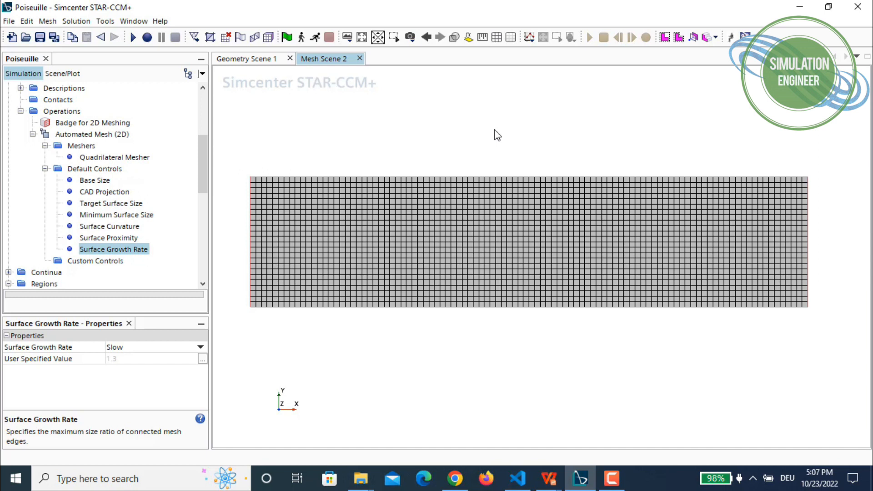
Step: Select the Steady, Liquid, Coupled Flow, Constant Density and Laminar models for the Physics 1 continuum
{"action": "scroll", "coordinate": [494, 130], "scroll_direction": "down", "scroll_amount": 1}
{"action": "scroll", "coordinate": [132, 182], "scroll_direction": "down", "scroll_amount": 2}
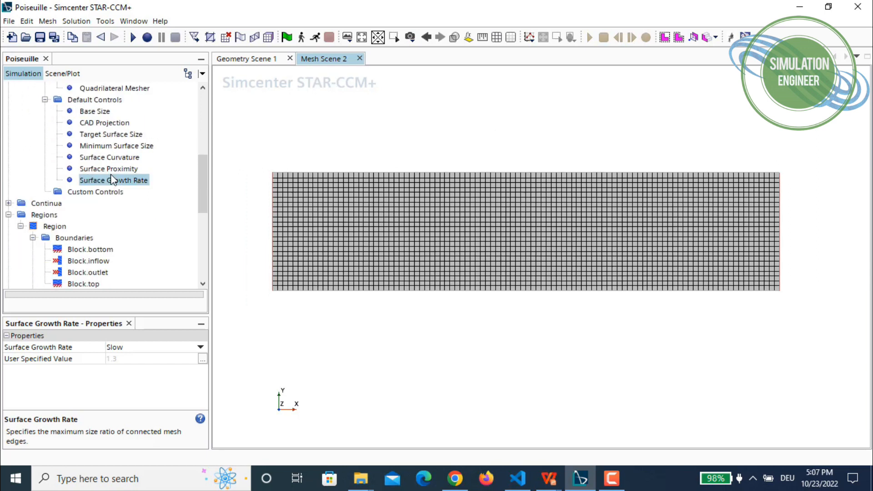
{"action": "left_click", "coordinate": [8, 203]}
{"action": "right_click", "coordinate": [55, 226]}
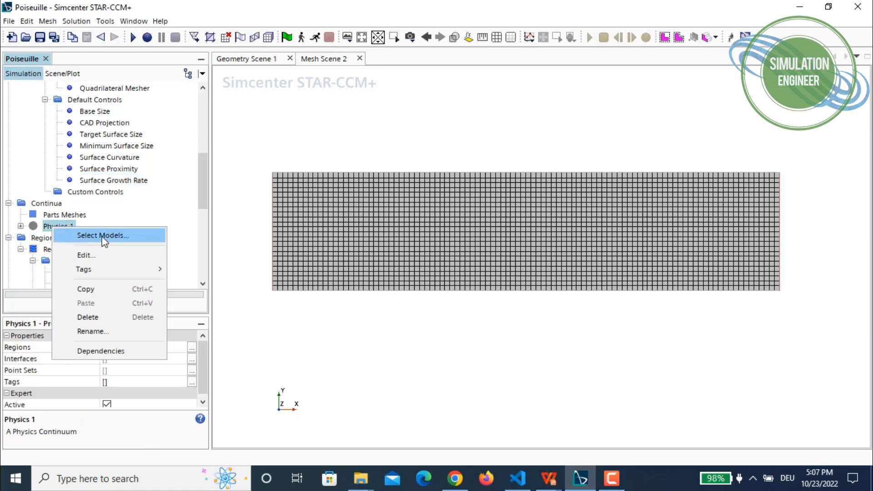
{"action": "left_click", "coordinate": [103, 235]}
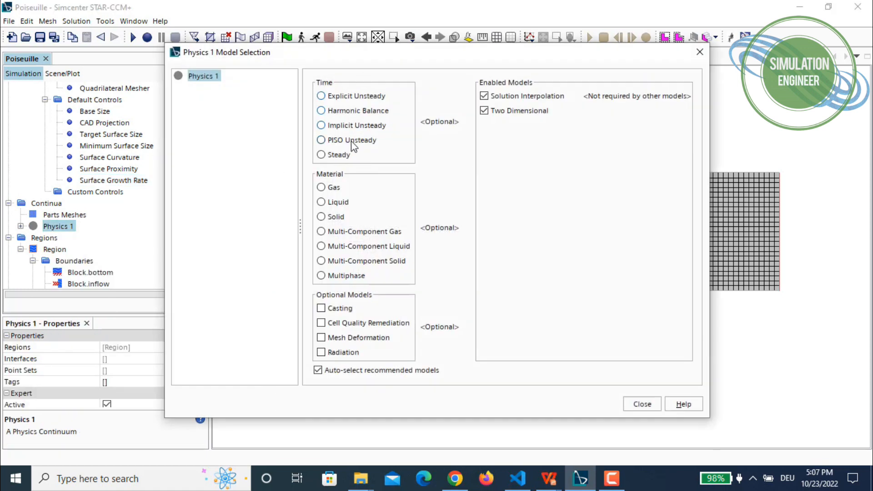
{"action": "left_click", "coordinate": [321, 154]}
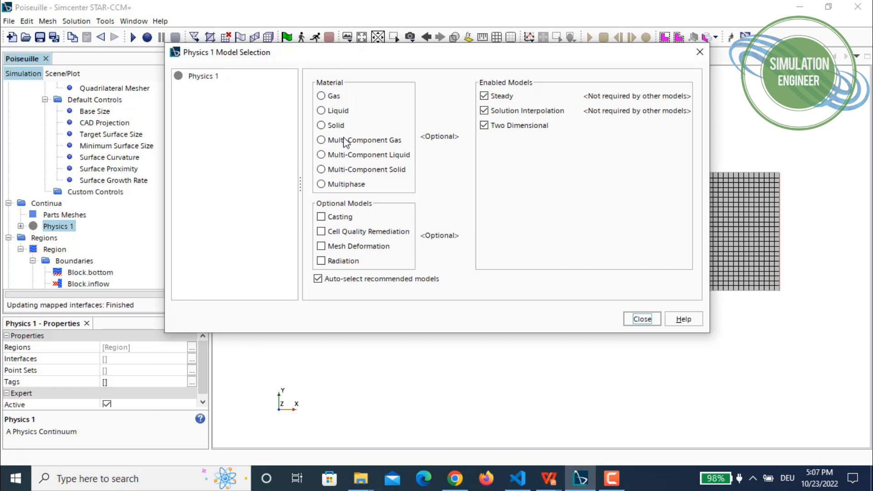
{"action": "left_click", "coordinate": [339, 110]}
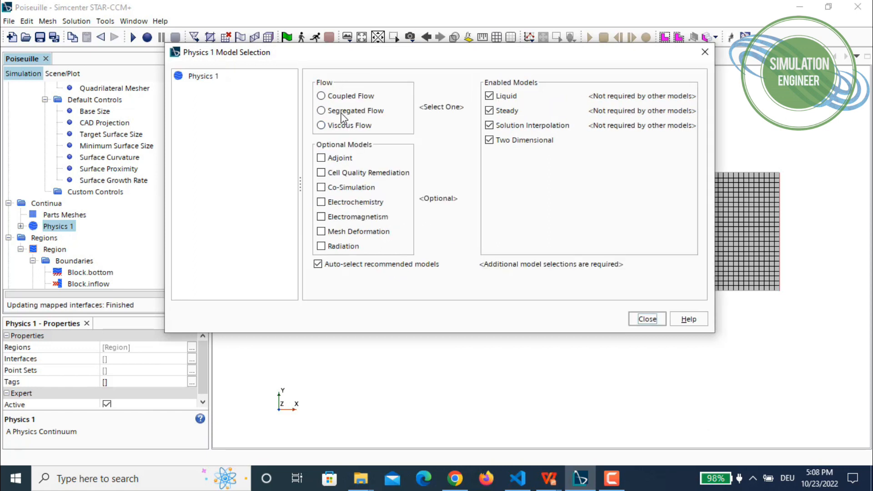
{"action": "left_click", "coordinate": [356, 98]}
{"action": "left_click", "coordinate": [359, 98]}
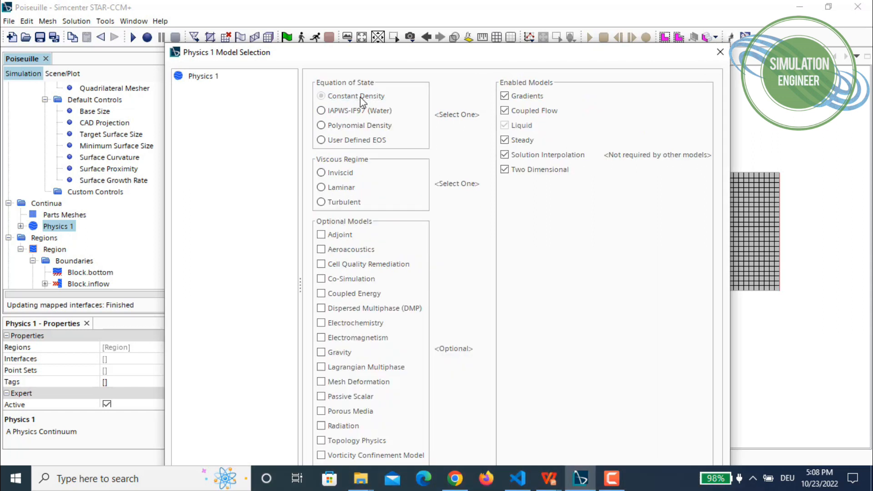
{"action": "left_click", "coordinate": [339, 113]}
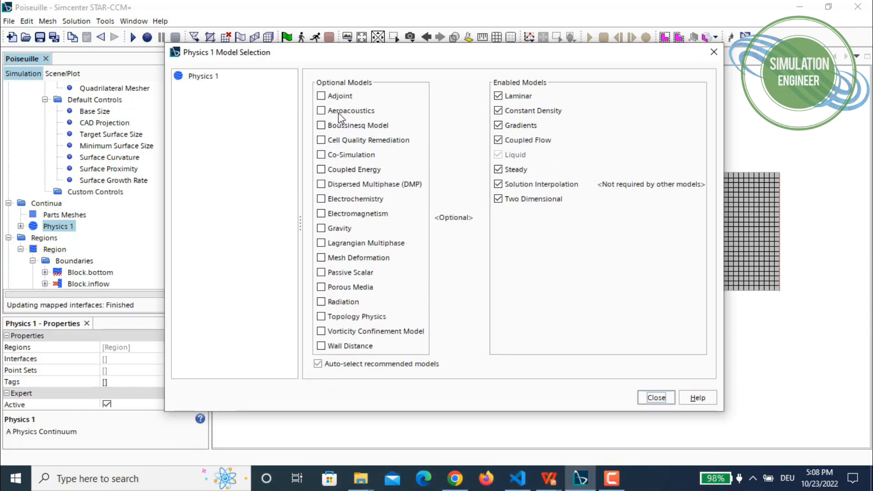
{"action": "left_click", "coordinate": [657, 397]}
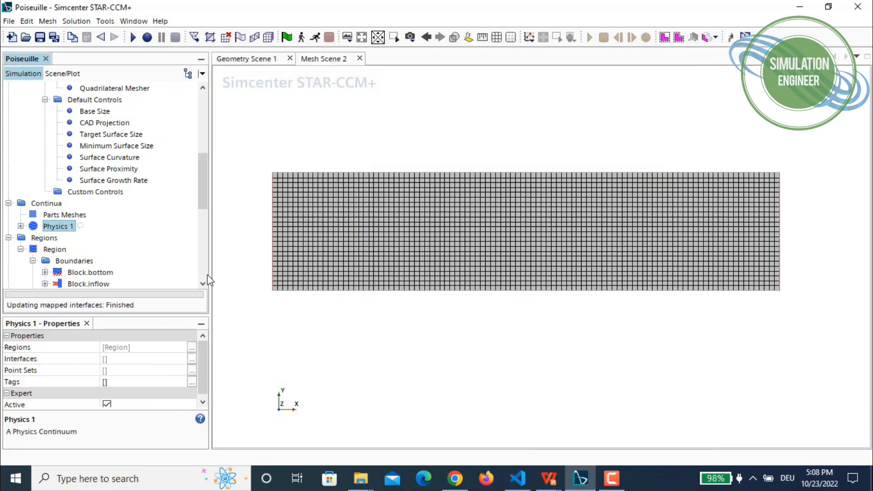
Step: Set the constant density of the H2O liquid in the Physics 1 models to 1.0 kg/m^3
{"action": "left_click", "coordinate": [20, 226]}
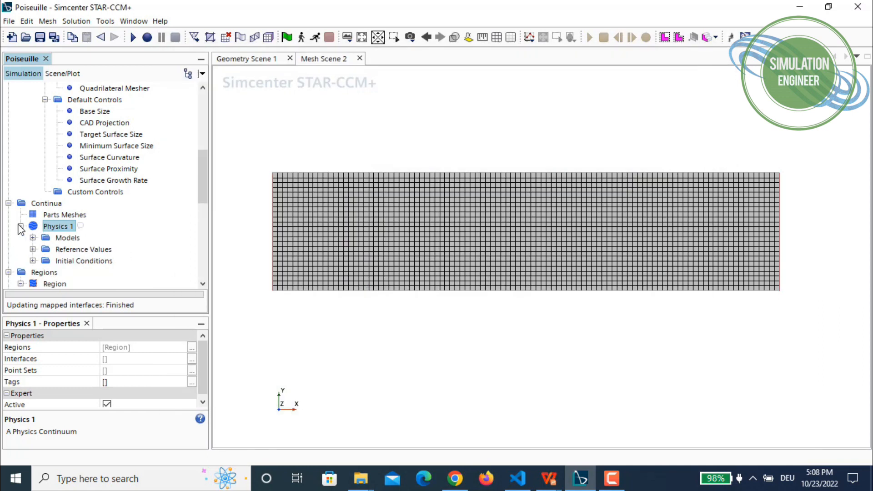
{"action": "scroll", "coordinate": [117, 191], "scroll_direction": "down", "scroll_amount": 2}
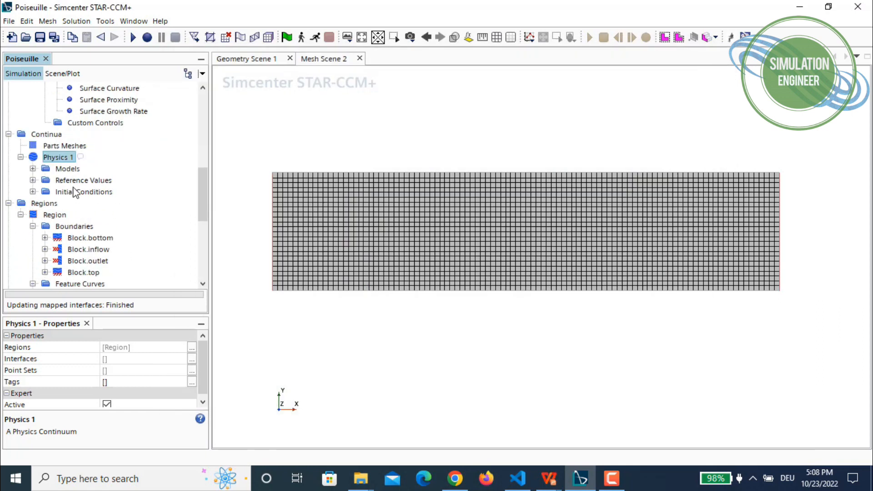
{"action": "left_click", "coordinate": [32, 168]}
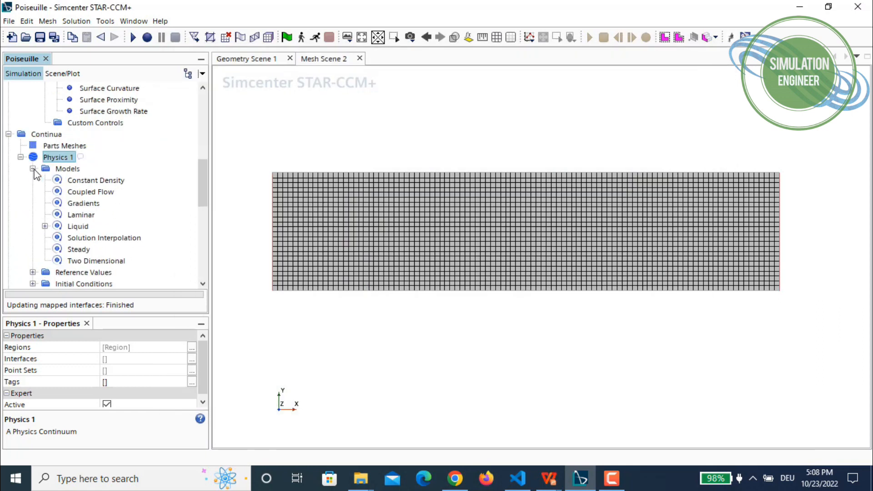
{"action": "left_click", "coordinate": [45, 226]}
{"action": "scroll", "coordinate": [102, 168], "scroll_direction": "down", "scroll_amount": 2}
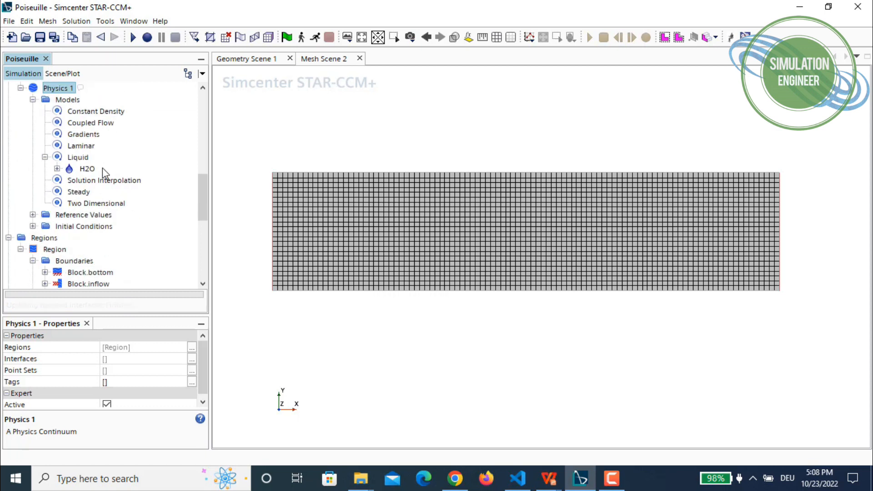
{"action": "left_click", "coordinate": [57, 169]}
{"action": "left_click", "coordinate": [69, 180]}
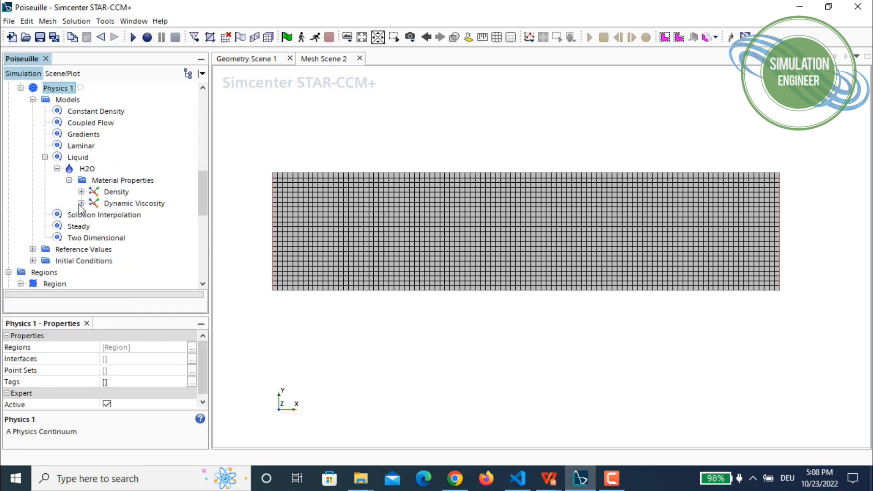
{"action": "left_click", "coordinate": [81, 204]}
{"action": "left_click", "coordinate": [82, 191]}
{"action": "left_click", "coordinate": [137, 205]}
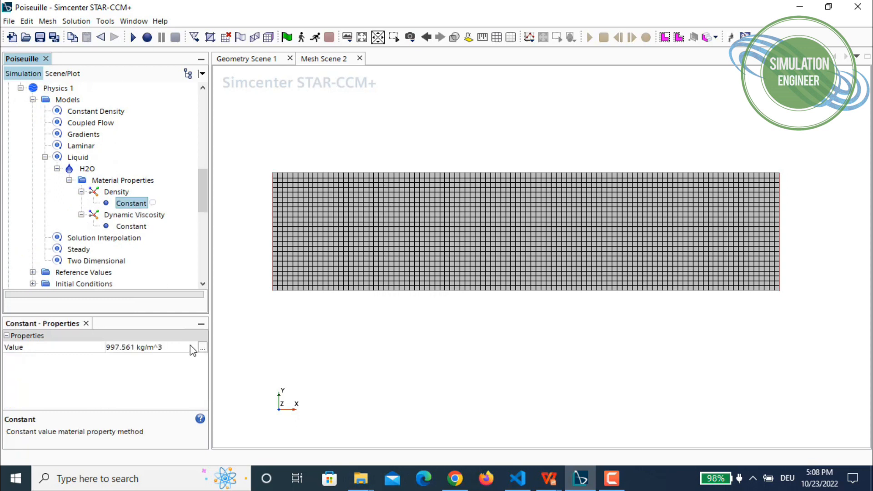
{"action": "left_click", "coordinate": [173, 348]}
{"action": "type", "text": "1.0"}
{"action": "key", "text": "Return"}
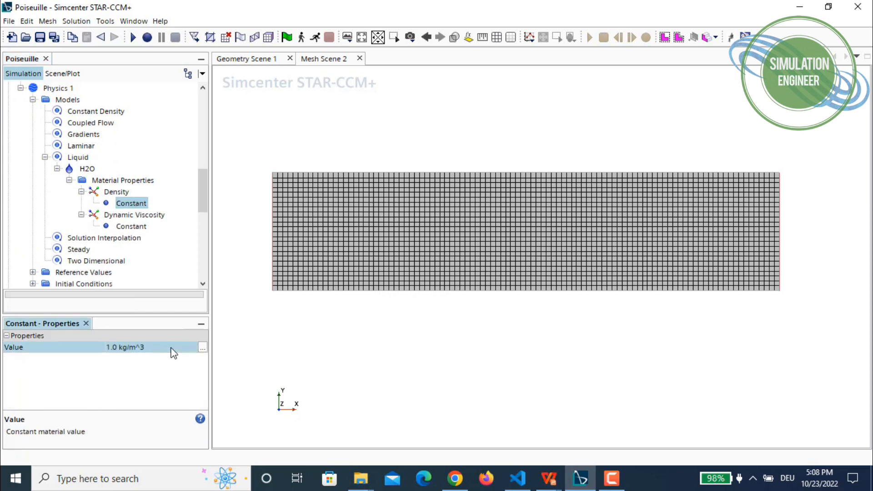
Step: Set the constant dynamic viscosity of the H2O liquid to 1.0 Pa-s
{"action": "left_click", "coordinate": [132, 226]}
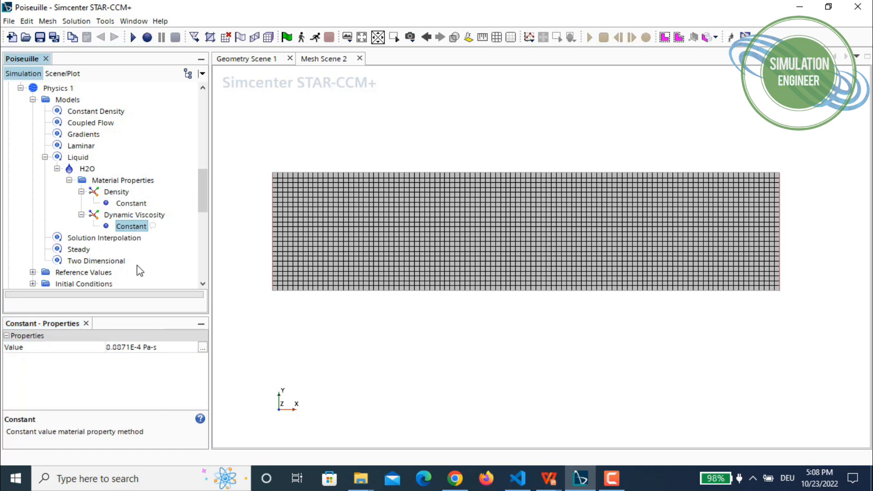
{"action": "left_click", "coordinate": [154, 349]}
{"action": "type", "text": "1.0"}
{"action": "key", "text": "Return"}
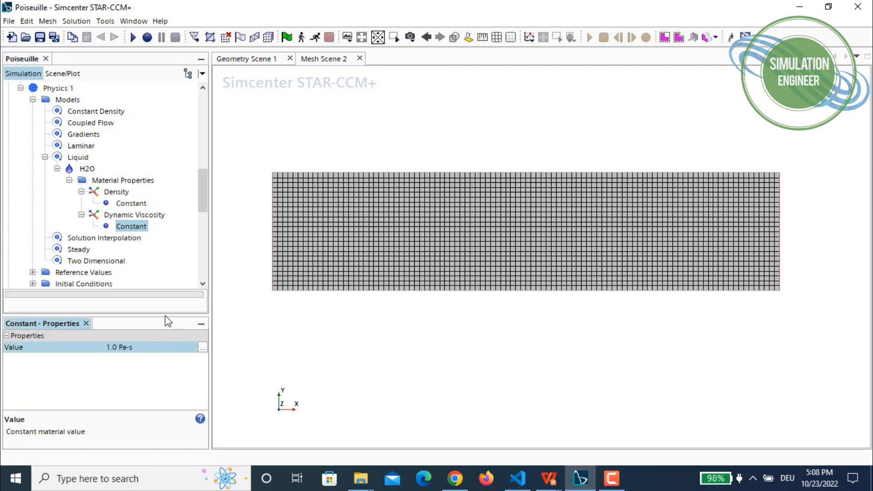
Step: Set the Momentum Source Option in the region's physics conditions to Specified
{"action": "scroll", "coordinate": [93, 121], "scroll_direction": "down", "scroll_amount": 2}
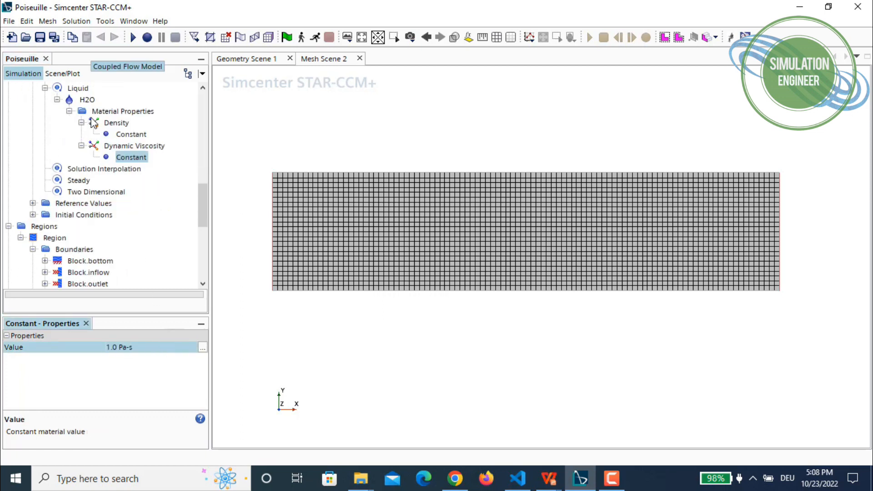
{"action": "scroll", "coordinate": [95, 164], "scroll_direction": "down", "scroll_amount": 5}
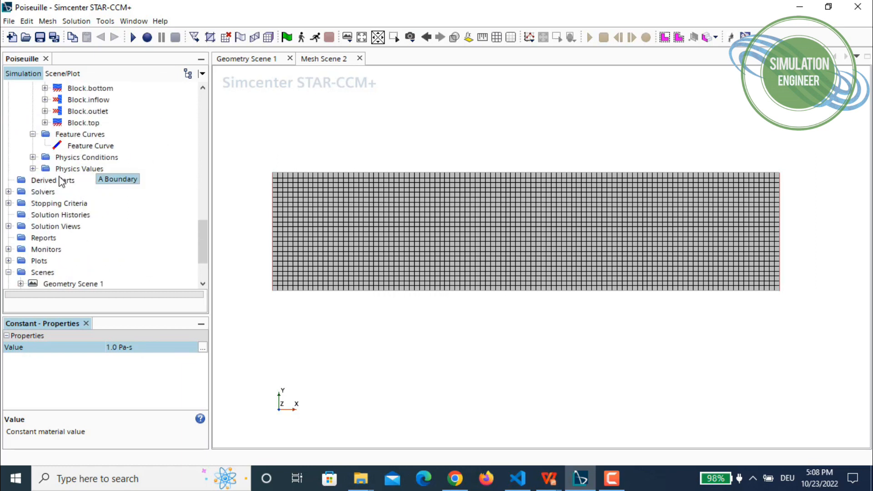
{"action": "left_click", "coordinate": [32, 156]}
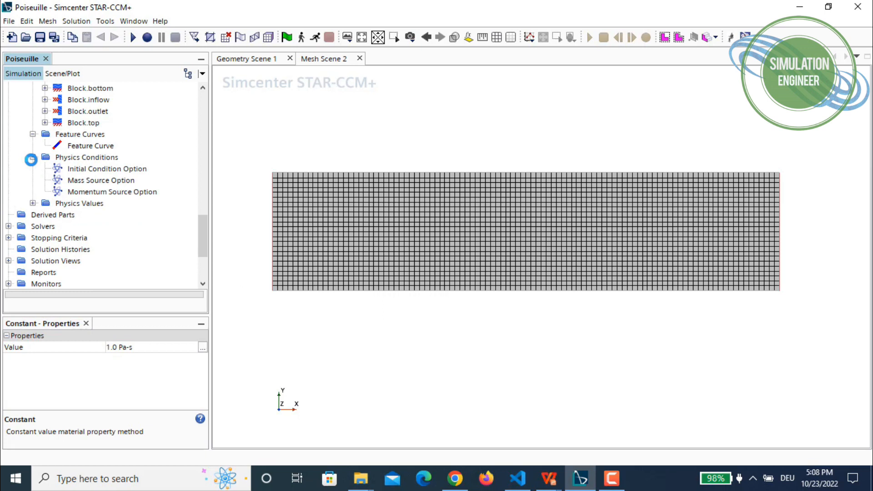
{"action": "left_click", "coordinate": [114, 192]}
{"action": "left_click", "coordinate": [157, 349]}
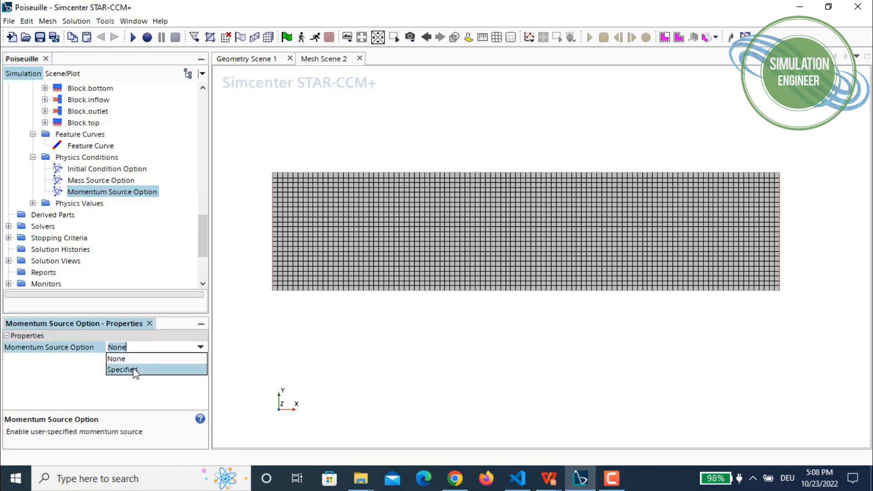
{"action": "left_click", "coordinate": [135, 370]}
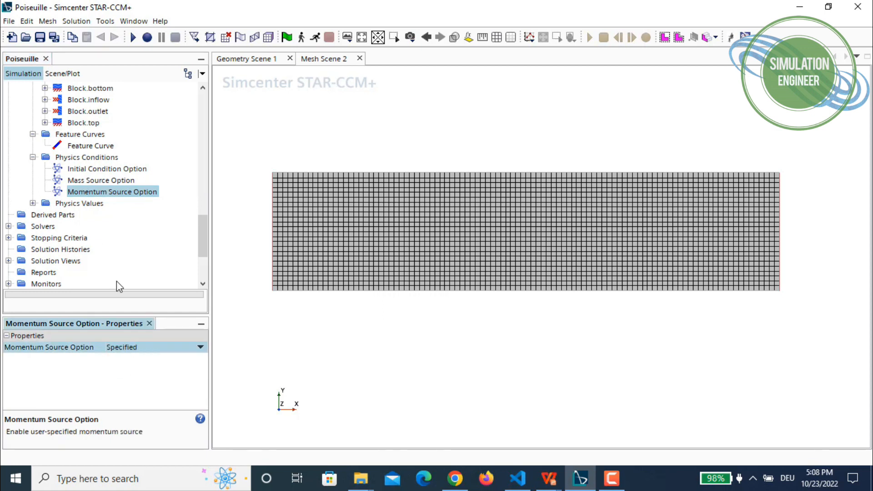
Step: Set the region's constant Momentum Source value to [1.0, 0.0] N/m^3 in its physics values
{"action": "left_click", "coordinate": [33, 204]}
{"action": "left_click", "coordinate": [116, 193]}
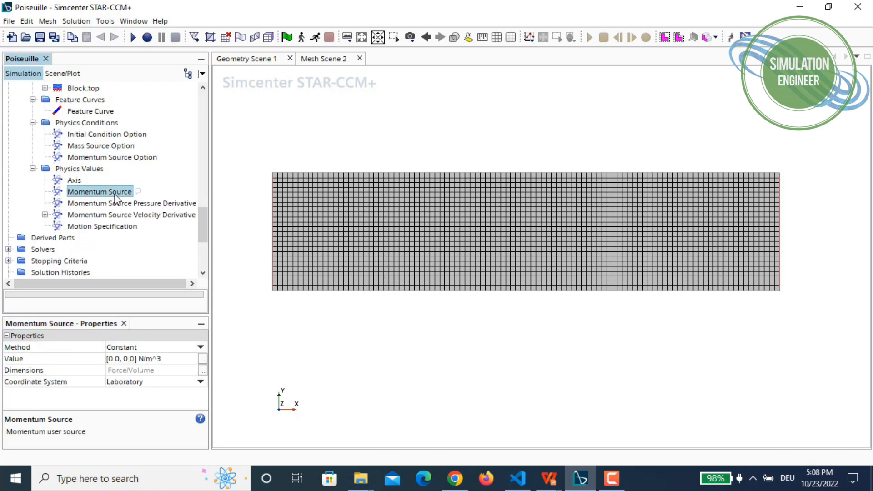
{"action": "left_click", "coordinate": [121, 359]}
{"action": "double_click", "coordinate": [114, 359]}
{"action": "type", "text": "1.0"}
{"action": "left_click", "coordinate": [133, 335]}
Step: Create an interface between the Block.inflow and Block.outlet boundaries of the region
{"action": "scroll", "coordinate": [101, 195], "scroll_direction": "down", "scroll_amount": 2}
{"action": "scroll", "coordinate": [93, 191], "scroll_direction": "up", "scroll_amount": 4}
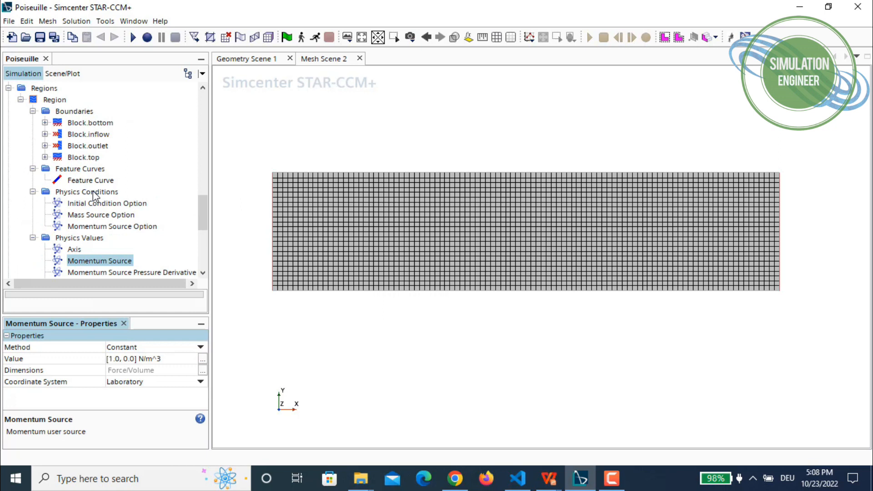
{"action": "left_click", "coordinate": [109, 136]}
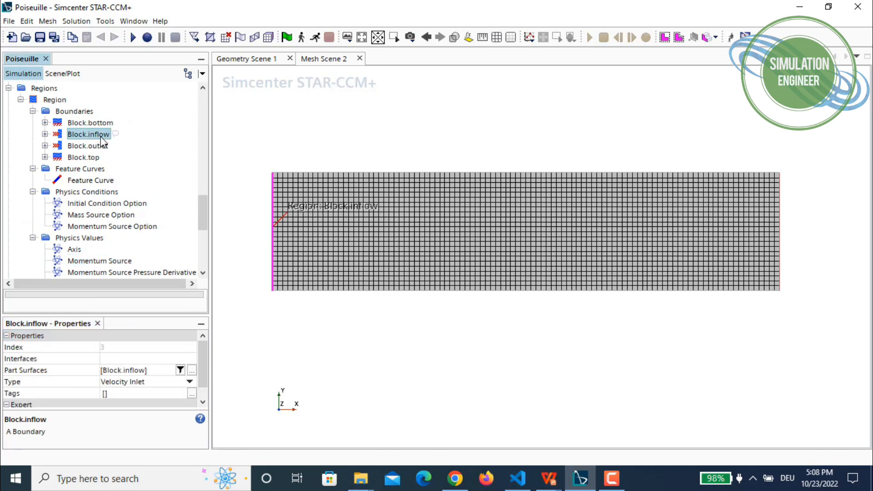
{"action": "left_click", "coordinate": [89, 147], "text": "ctrl"}
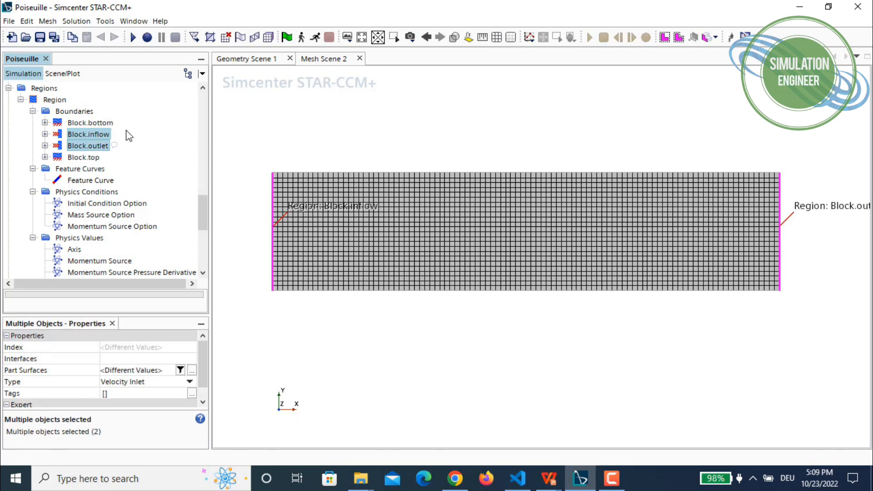
{"action": "right_click", "coordinate": [87, 134]}
{"action": "left_click", "coordinate": [195, 175]}
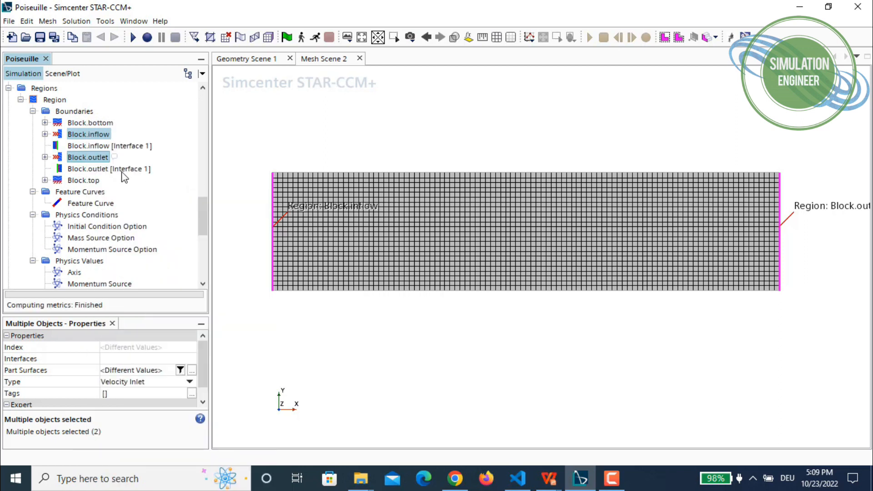
Step: Set Interface 1 to the Fully-Developed Interface type with Periodic topology and expand its sub-items
{"action": "scroll", "coordinate": [68, 218], "scroll_direction": "down", "scroll_amount": 4}
{"action": "left_click", "coordinate": [8, 191]}
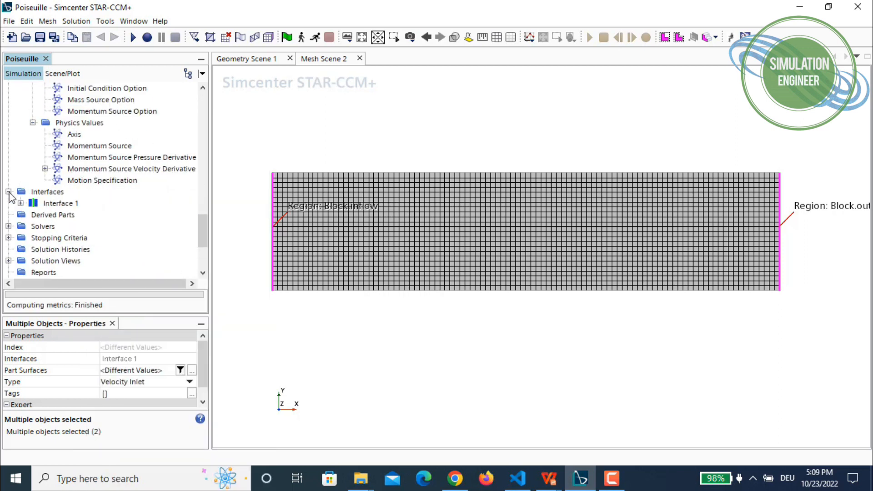
{"action": "left_click", "coordinate": [58, 204]}
{"action": "scroll", "coordinate": [160, 394], "scroll_direction": "down", "scroll_amount": 1}
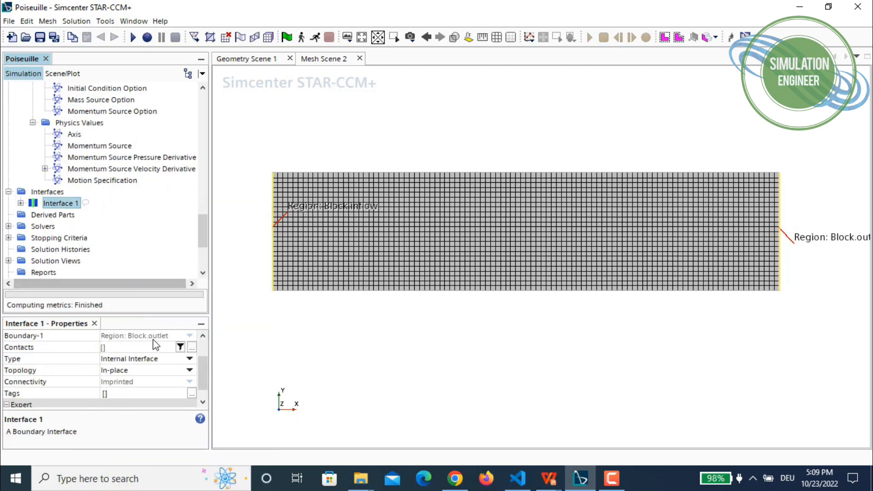
{"action": "left_click", "coordinate": [191, 363]}
{"action": "left_click", "coordinate": [152, 403]}
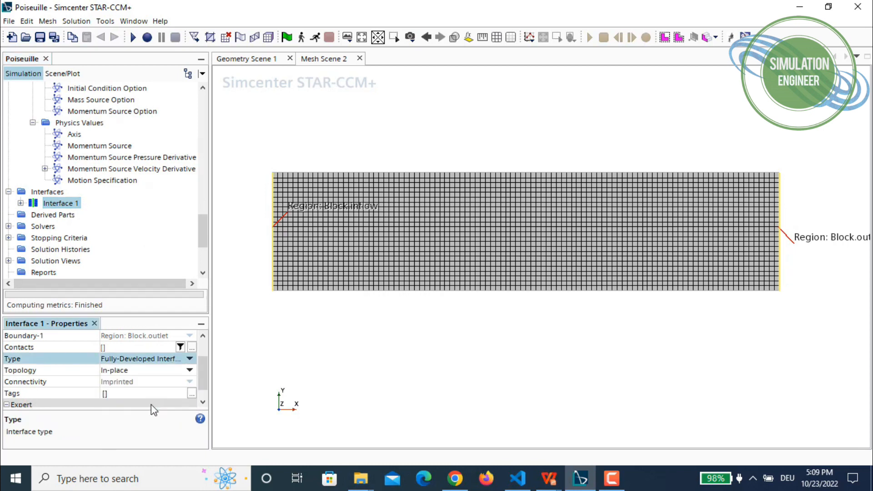
{"action": "left_click", "coordinate": [190, 371]}
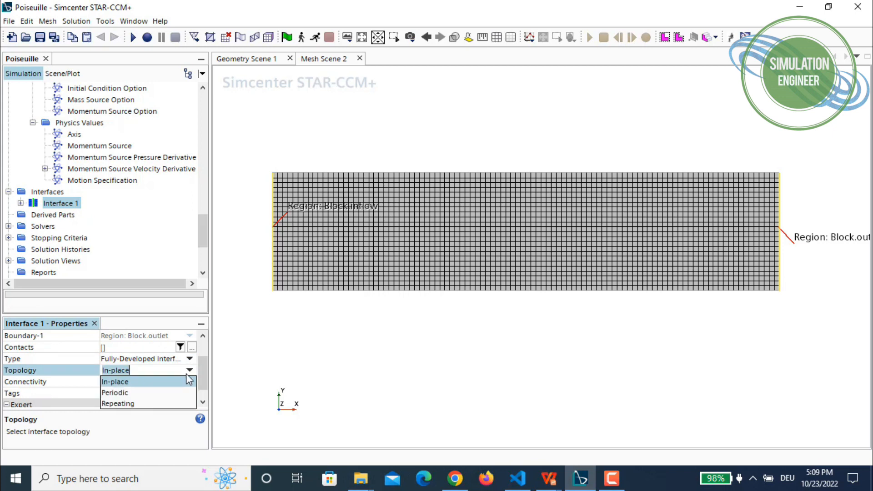
{"action": "left_click", "coordinate": [135, 393]}
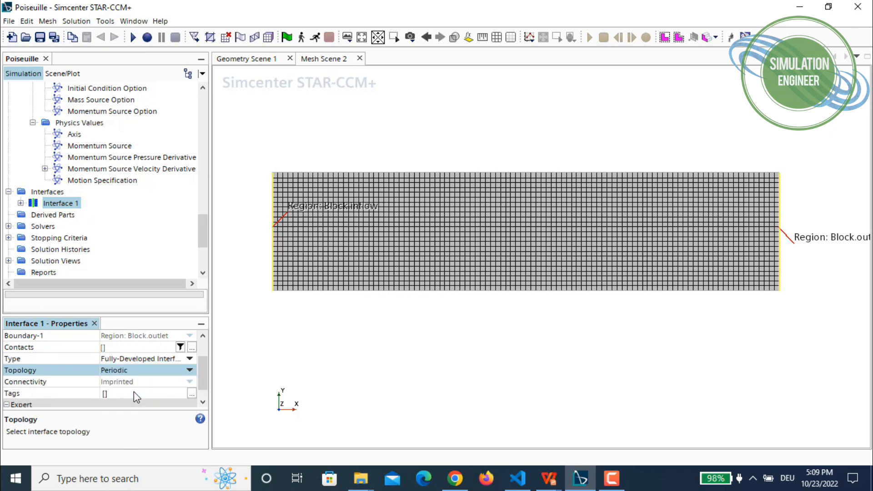
{"action": "left_click", "coordinate": [20, 203]}
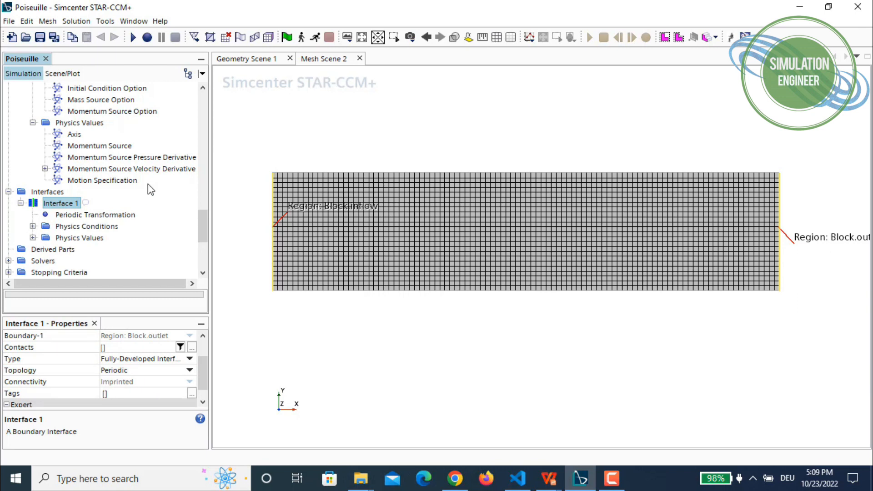
Step: Create a scalar scene and assign Velocity Magnitude as its displayed field function
{"action": "scroll", "coordinate": [151, 189], "scroll_direction": "up", "scroll_amount": 2}
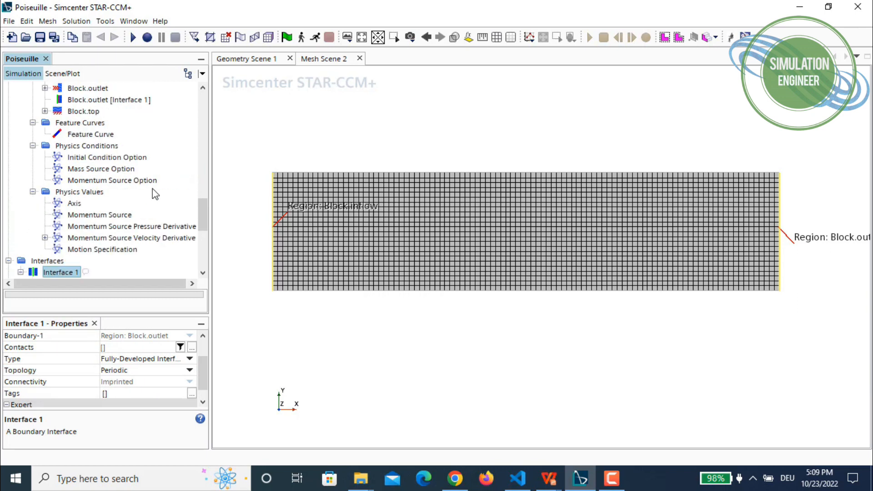
{"action": "scroll", "coordinate": [154, 194], "scroll_direction": "up", "scroll_amount": 4}
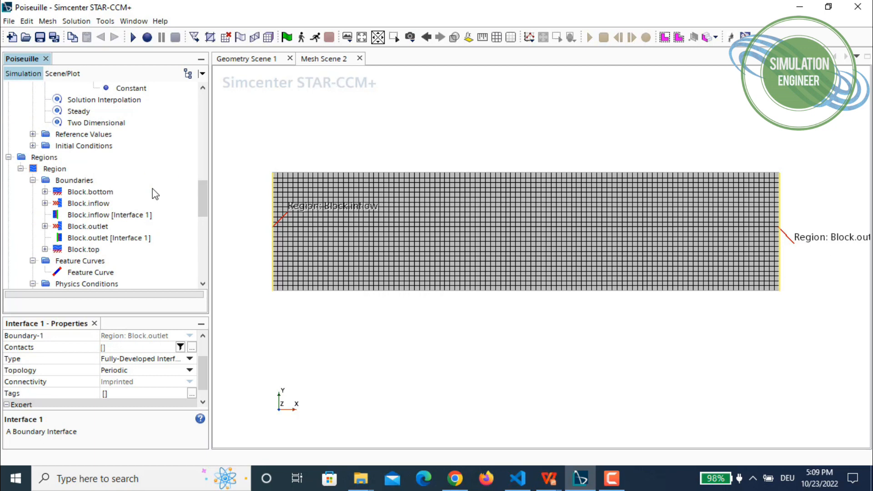
{"action": "left_click", "coordinate": [349, 39]}
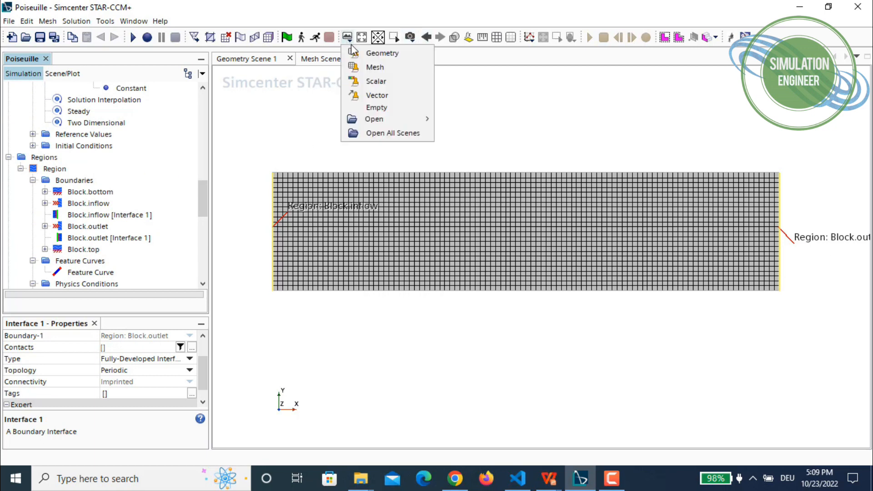
{"action": "left_click", "coordinate": [411, 84]}
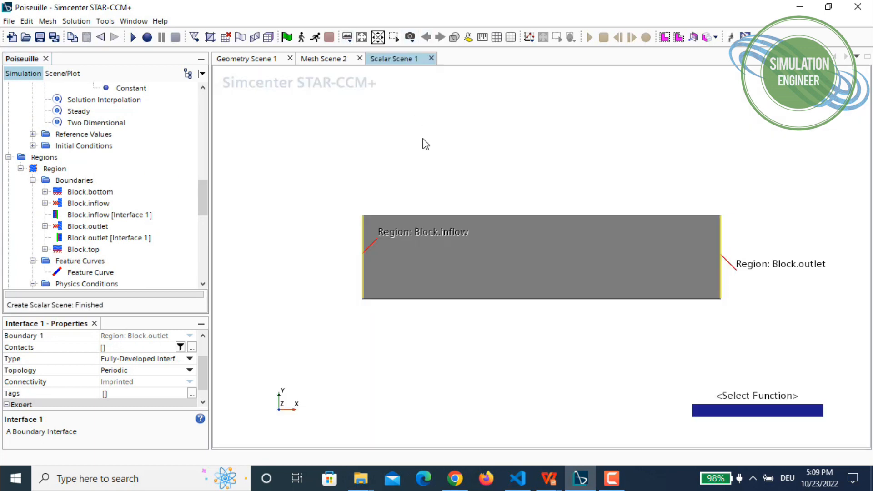
{"action": "left_click", "coordinate": [768, 410]}
{"action": "scroll", "coordinate": [797, 398], "scroll_direction": "down", "scroll_amount": 2}
{"action": "scroll", "coordinate": [796, 399], "scroll_direction": "down", "scroll_amount": 12}
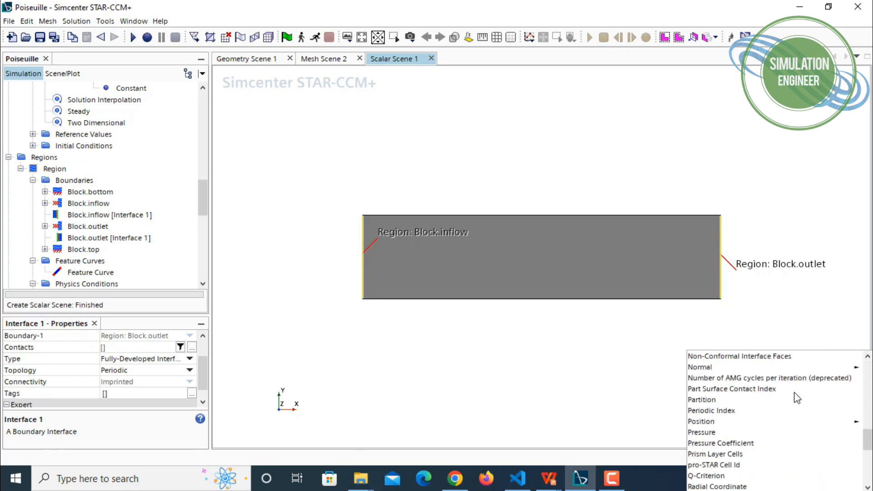
{"action": "scroll", "coordinate": [750, 455], "scroll_direction": "down", "scroll_amount": 3}
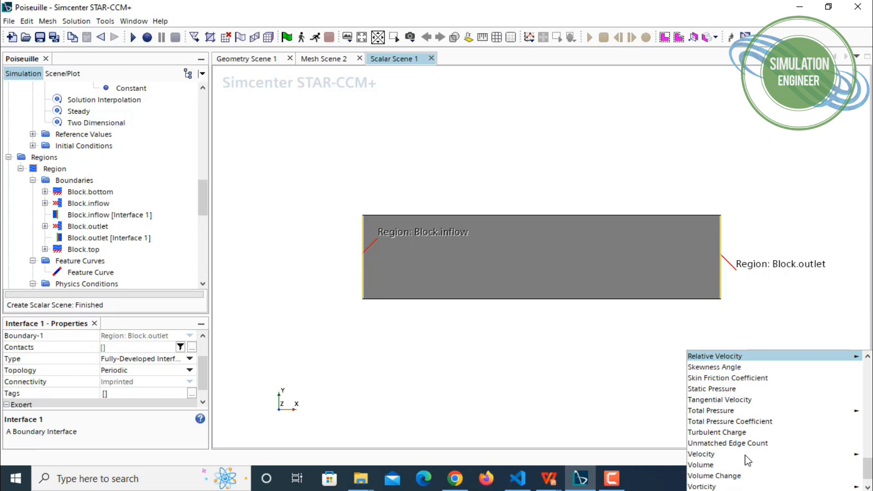
{"action": "mouse_move", "coordinate": [717, 457]}
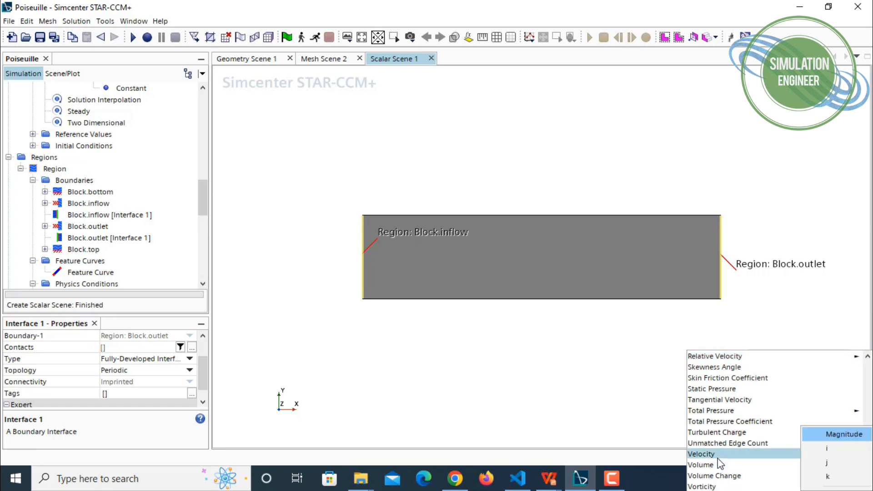
{"action": "left_click", "coordinate": [827, 434]}
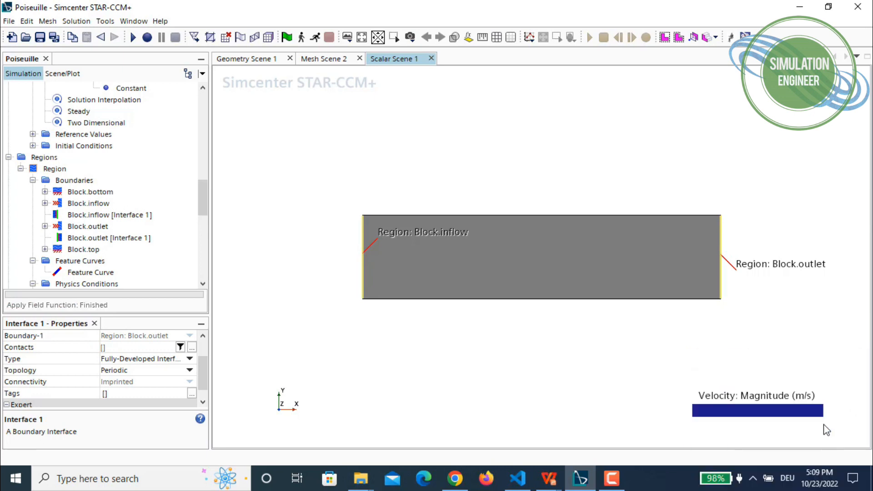
Step: Set the contour style of the Scalar 1 displayer in the scalar scene to Smooth Filled
{"action": "left_click", "coordinate": [469, 157]}
{"action": "scroll", "coordinate": [470, 152], "scroll_direction": "up", "scroll_amount": 4}
{"action": "right_click_drag", "start_coordinate": [469, 151], "coordinate": [455, 96]}
{"action": "scroll", "coordinate": [455, 116], "scroll_direction": "up", "scroll_amount": 2}
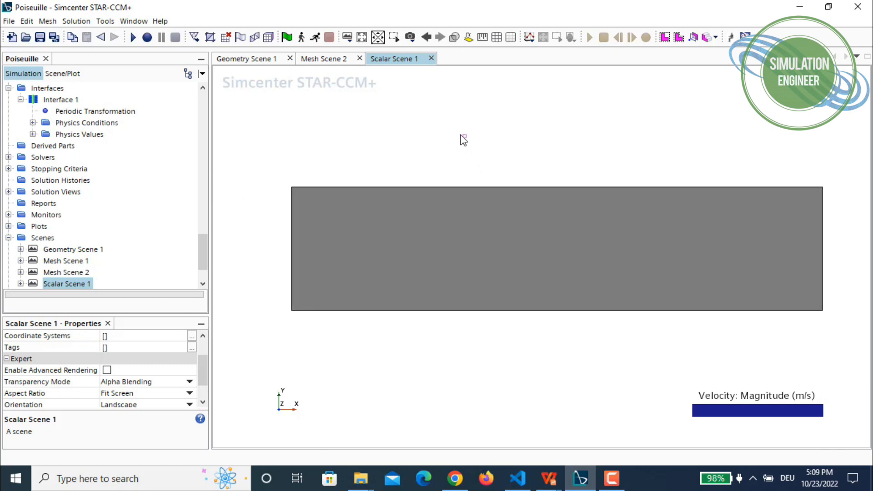
{"action": "left_click", "coordinate": [48, 76]}
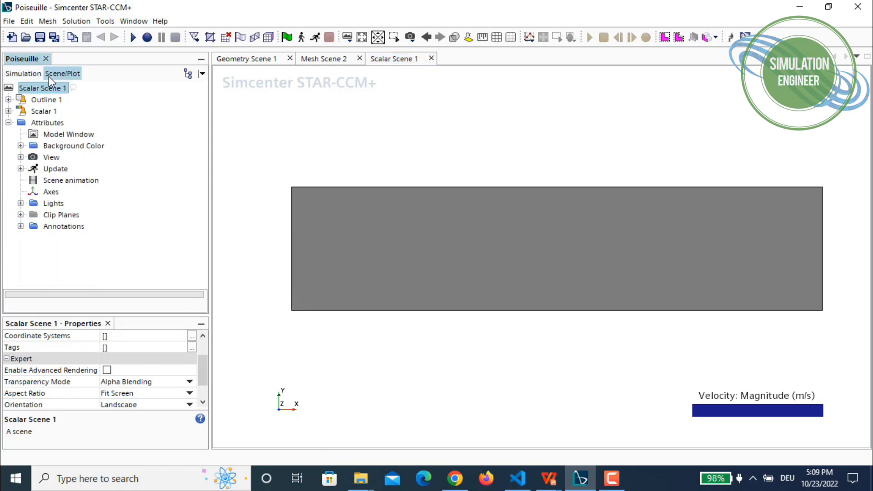
{"action": "left_click", "coordinate": [8, 111]}
{"action": "left_click", "coordinate": [37, 113]}
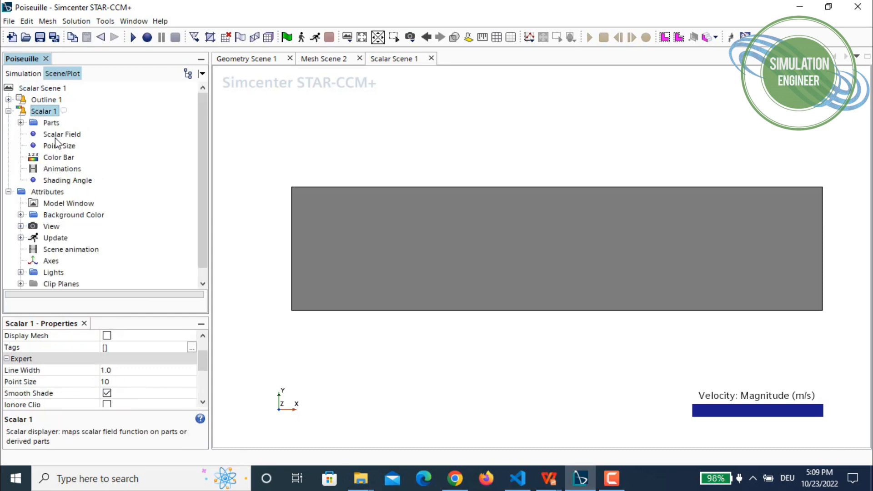
{"action": "scroll", "coordinate": [157, 379], "scroll_direction": "up", "scroll_amount": 1}
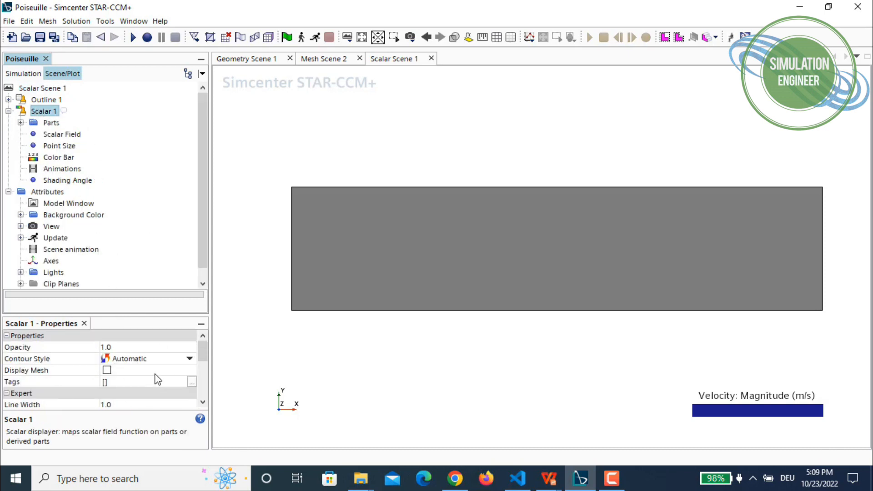
{"action": "left_click", "coordinate": [131, 359]}
{"action": "left_click", "coordinate": [132, 358]}
{"action": "left_click", "coordinate": [130, 393]}
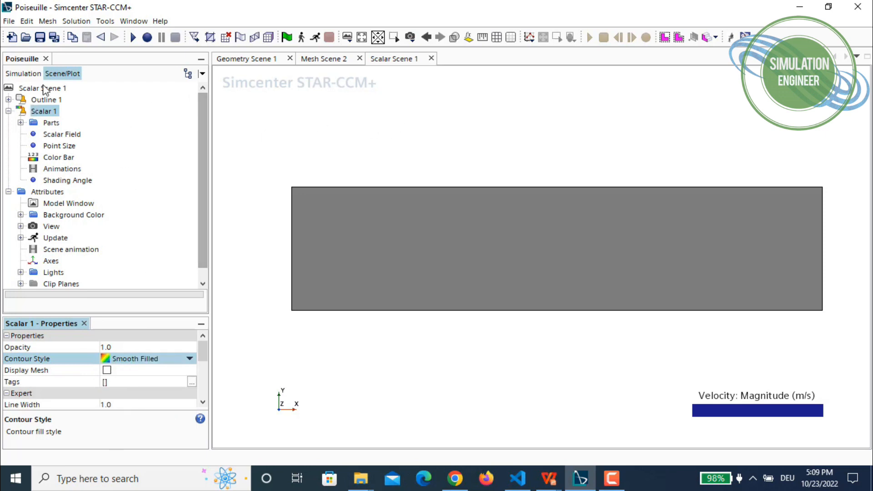
Step: Start a new line probe derived part and set the X coordinate of both points to 5 m
{"action": "left_click", "coordinate": [23, 74]}
{"action": "left_click", "coordinate": [44, 146]}
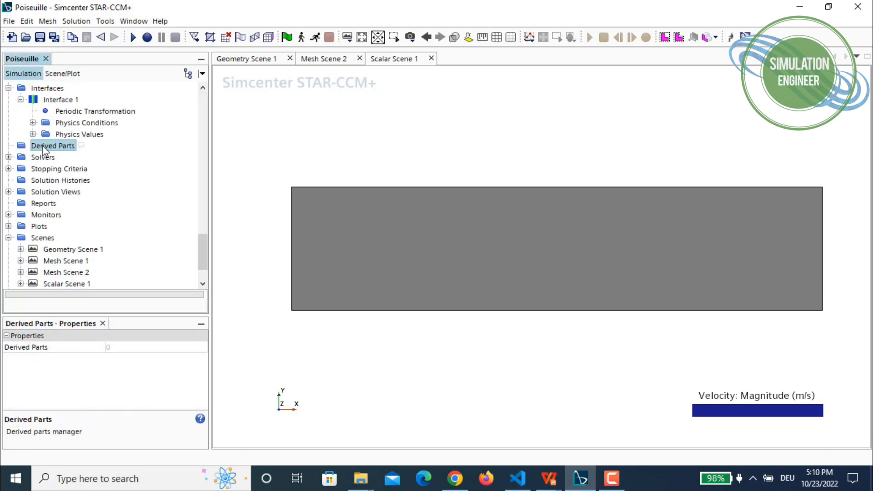
{"action": "right_click", "coordinate": [44, 151]}
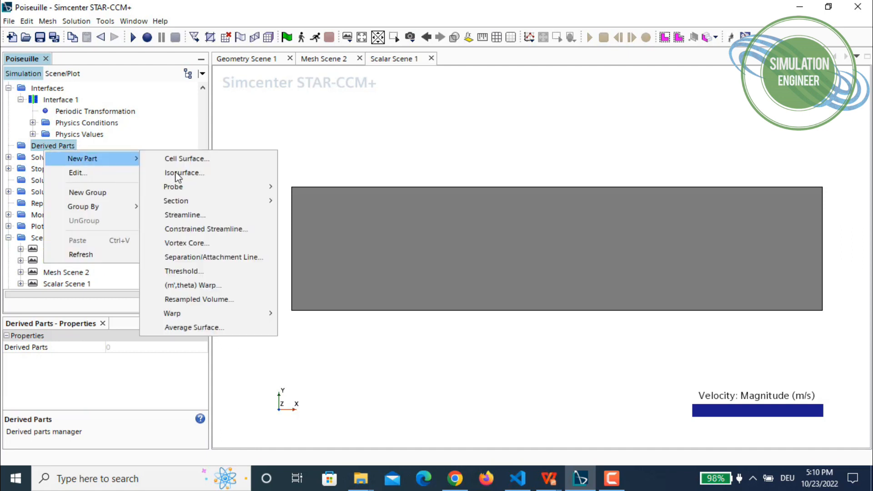
{"action": "mouse_move", "coordinate": [121, 159]}
{"action": "mouse_move", "coordinate": [220, 186]}
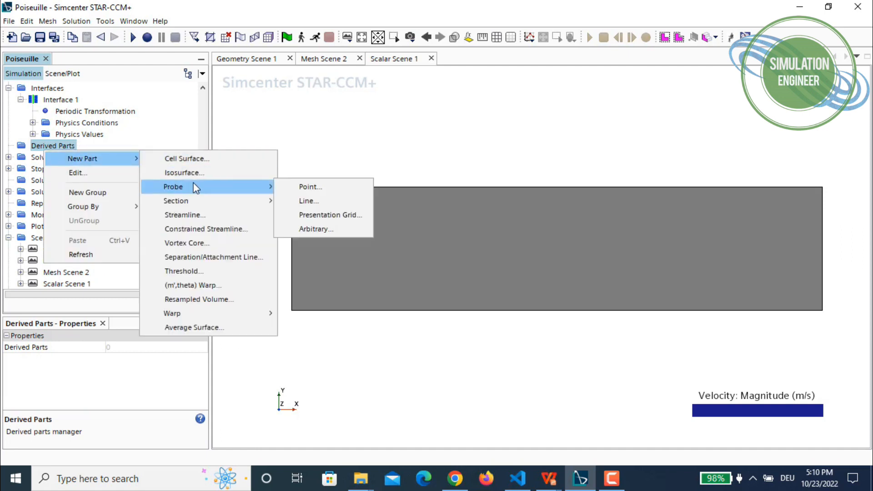
{"action": "left_click", "coordinate": [332, 204]}
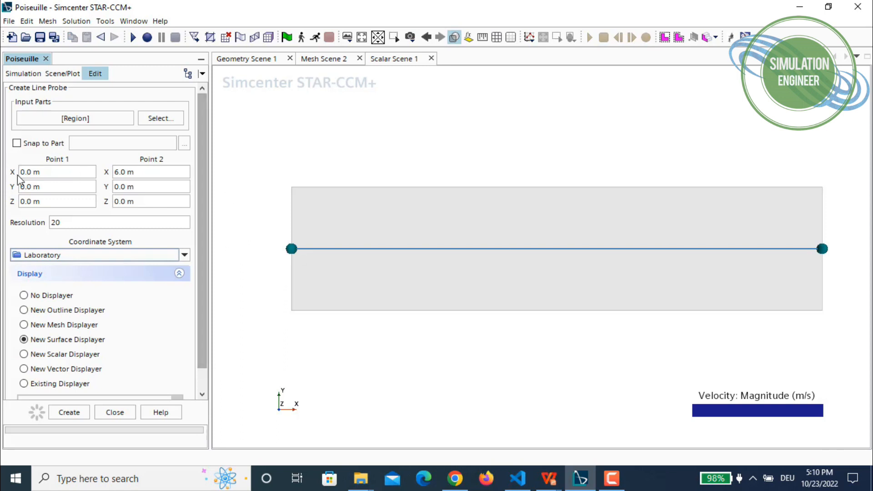
{"action": "left_click", "coordinate": [138, 175]}
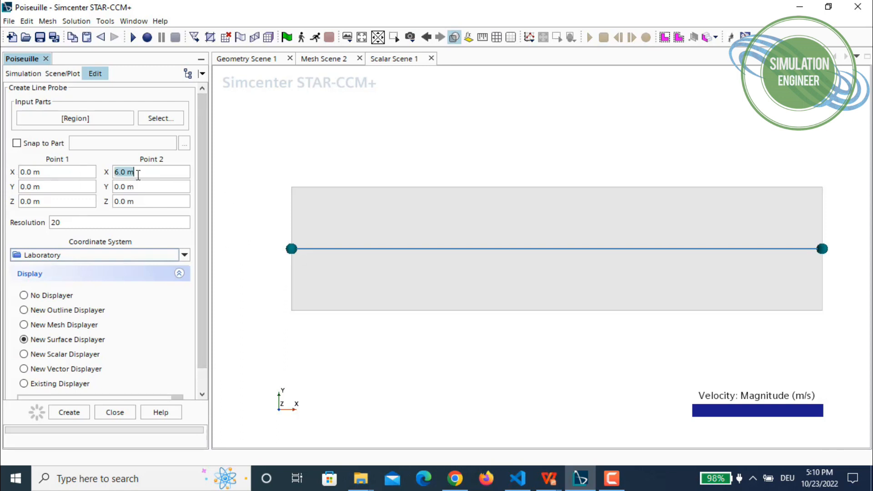
{"action": "type", "text": "5"}
{"action": "left_click", "coordinate": [43, 172]}
{"action": "type", "text": "5"}
Step: Set the line probe's Y coordinates to 0.7 m for Point 1 and -0.7 m for Point 2
{"action": "left_click", "coordinate": [137, 186]}
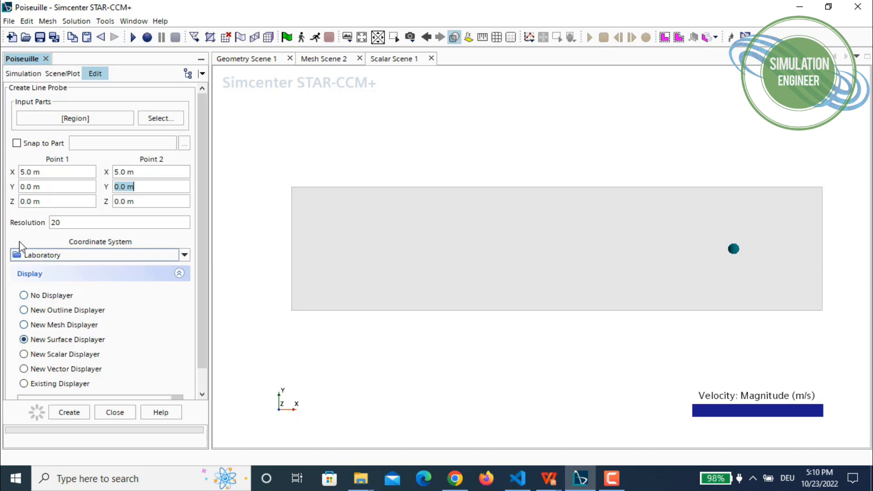
{"action": "left_click", "coordinate": [49, 188]}
{"action": "type", "text": "0."}
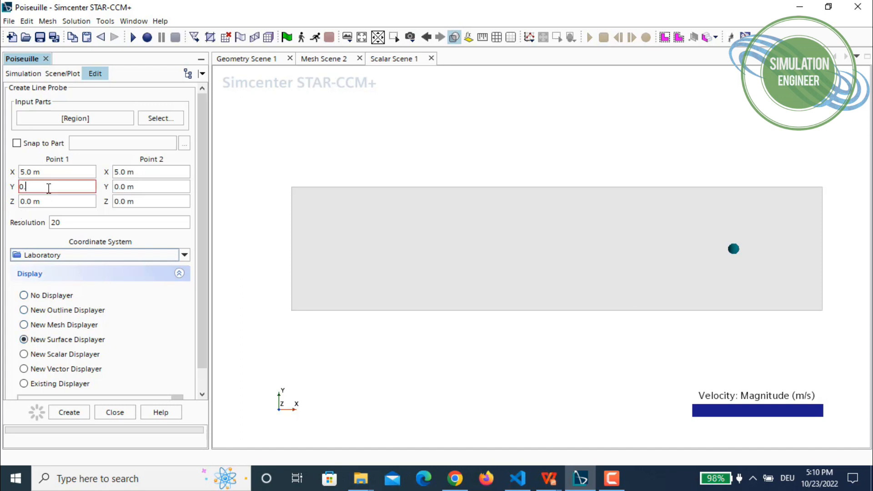
{"action": "type", "text": "7"}
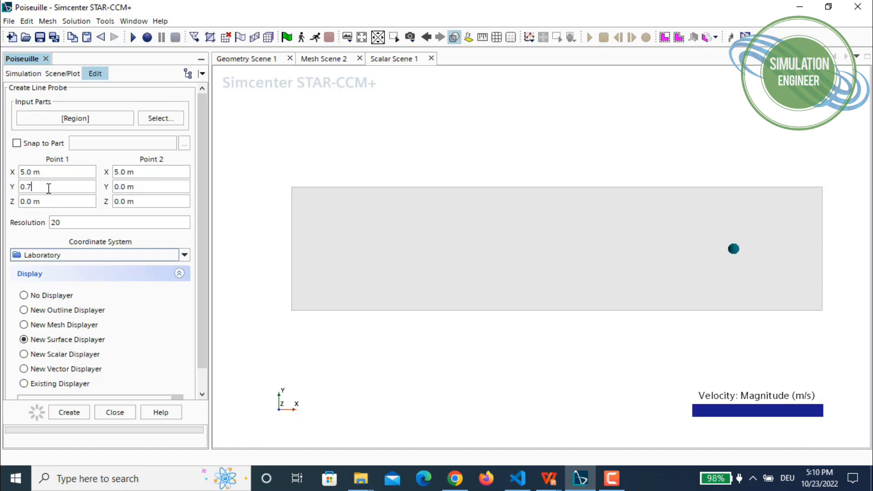
{"action": "left_click", "coordinate": [161, 189]}
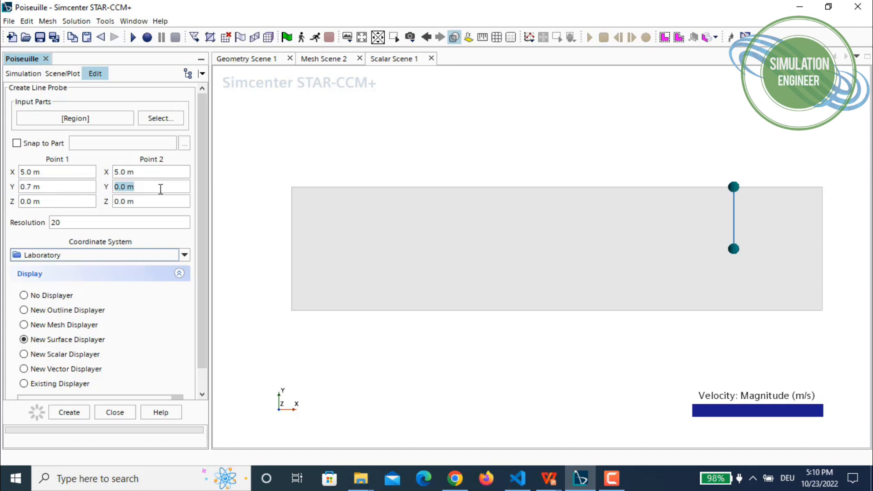
{"action": "type", "text": "-0.7"}
{"action": "left_click", "coordinate": [155, 197]}
Step: Create the line probe with the No Displayer option and finish the probe setup
{"action": "left_click", "coordinate": [48, 297]}
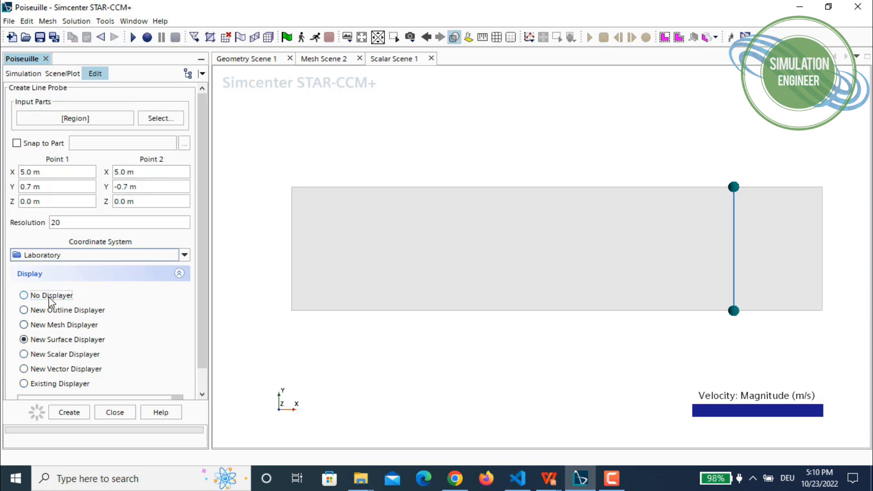
{"action": "left_click", "coordinate": [71, 413]}
{"action": "left_click", "coordinate": [114, 413]}
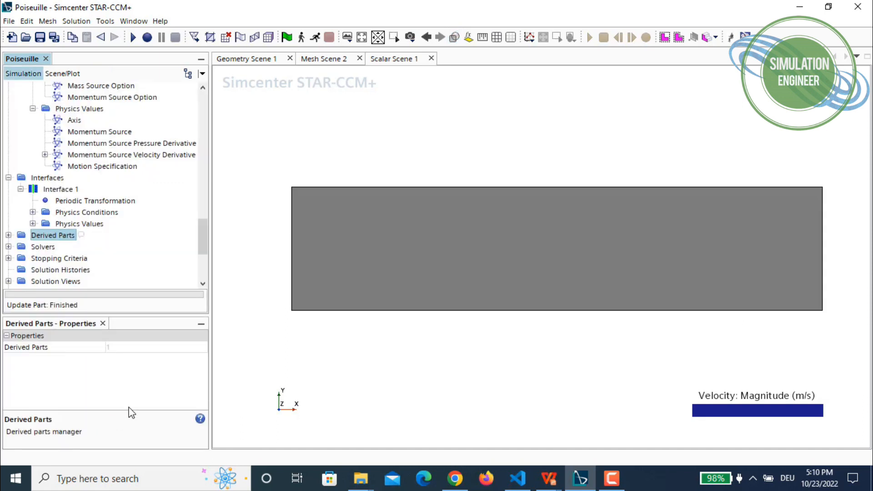
Step: Create a new XY plot and select the Line Probe as its input part
{"action": "left_click", "coordinate": [532, 40]}
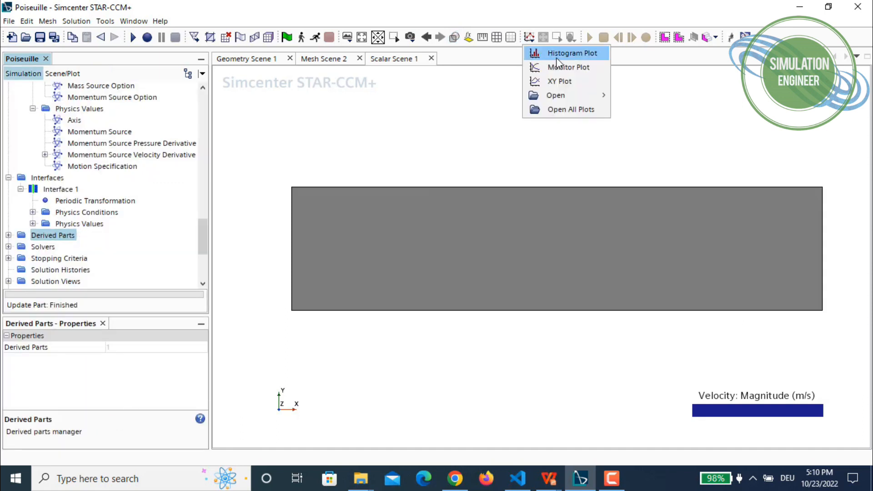
{"action": "left_click", "coordinate": [554, 83]}
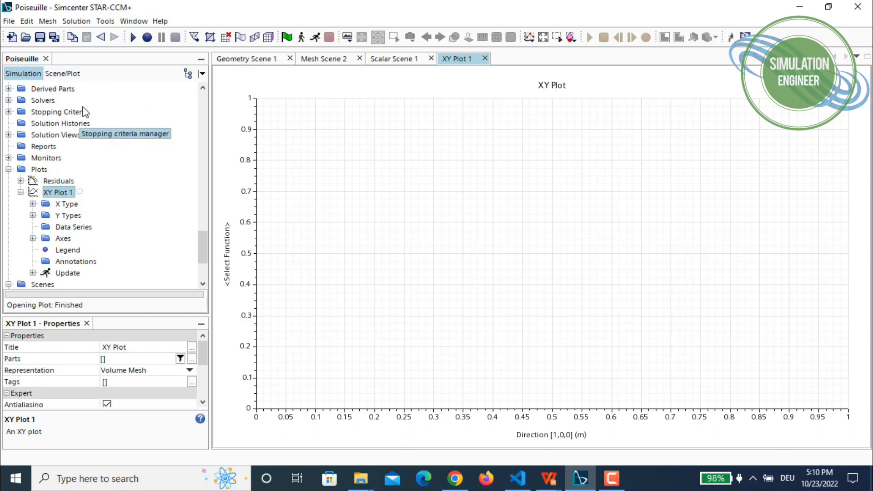
{"action": "left_click", "coordinate": [192, 359]}
{"action": "left_click", "coordinate": [192, 156]}
{"action": "left_click", "coordinate": [241, 168]}
{"action": "left_click", "coordinate": [426, 382]}
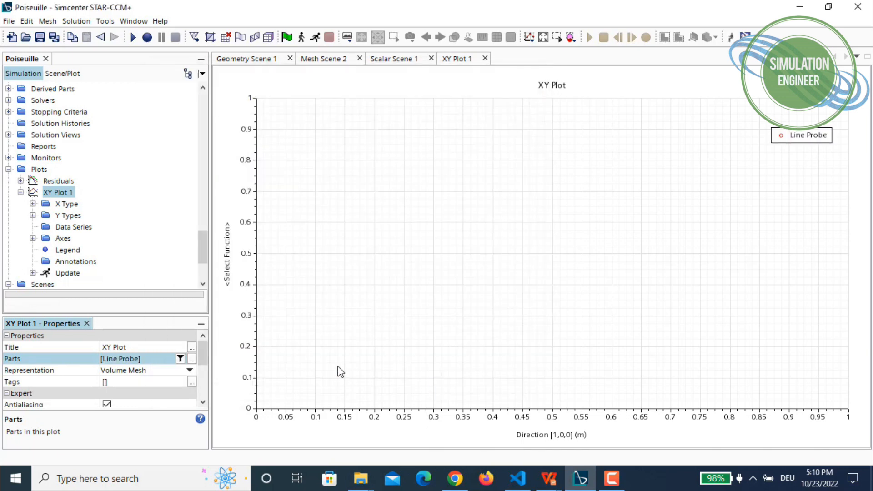
Step: Set the X Type data type of XY Plot 1 to Scalar
{"action": "left_click", "coordinate": [33, 204]}
{"action": "left_click", "coordinate": [67, 206]}
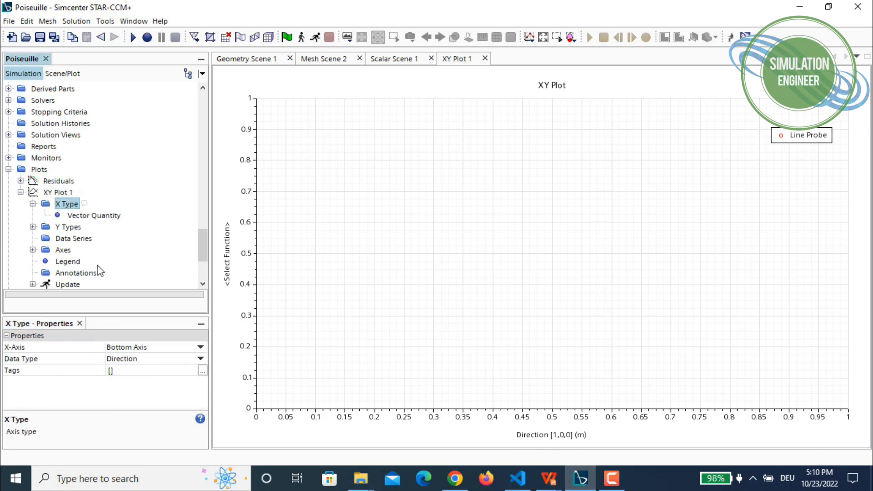
{"action": "left_click", "coordinate": [138, 359]}
{"action": "left_click", "coordinate": [116, 381]}
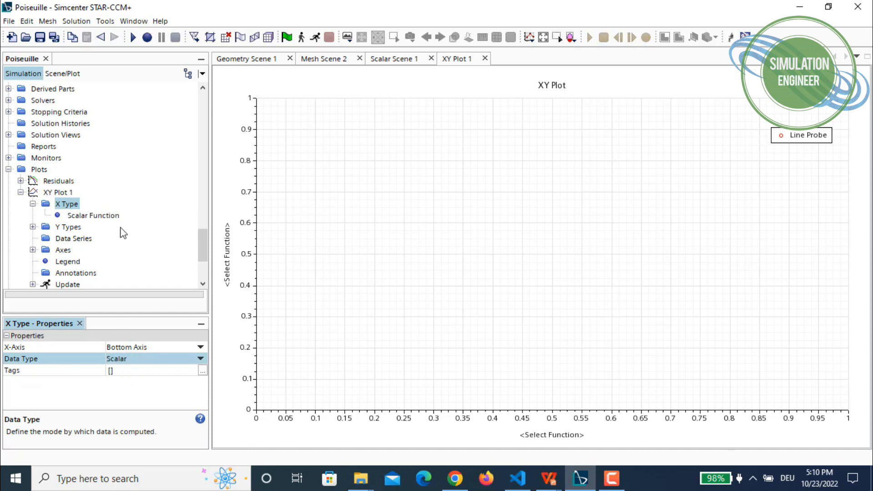
Step: Assign the laboratory i-component of Velocity as the scalar field function for the XY plot's X Type
{"action": "left_click", "coordinate": [89, 215]}
{"action": "left_click", "coordinate": [202, 347]}
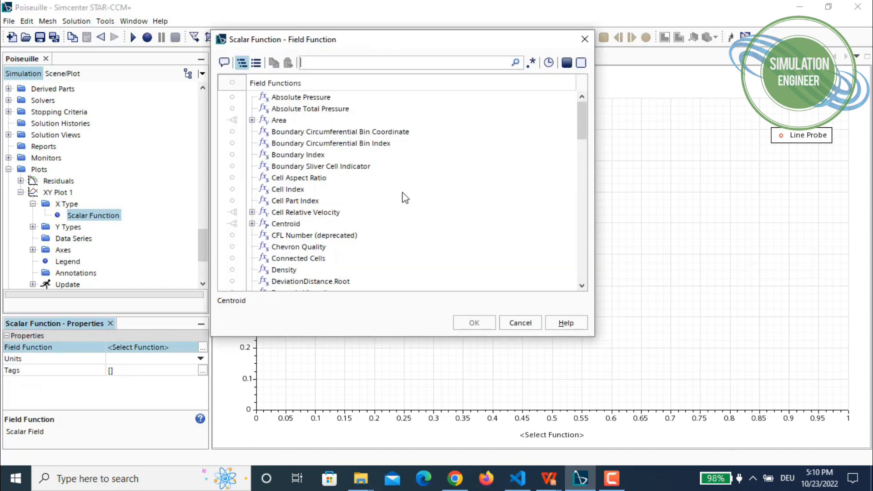
{"action": "type", "text": "ve"}
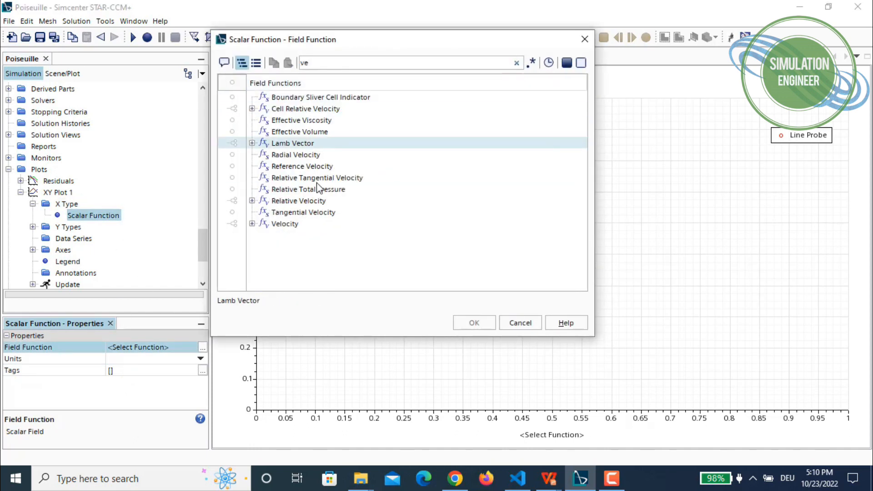
{"action": "left_click", "coordinate": [253, 223]}
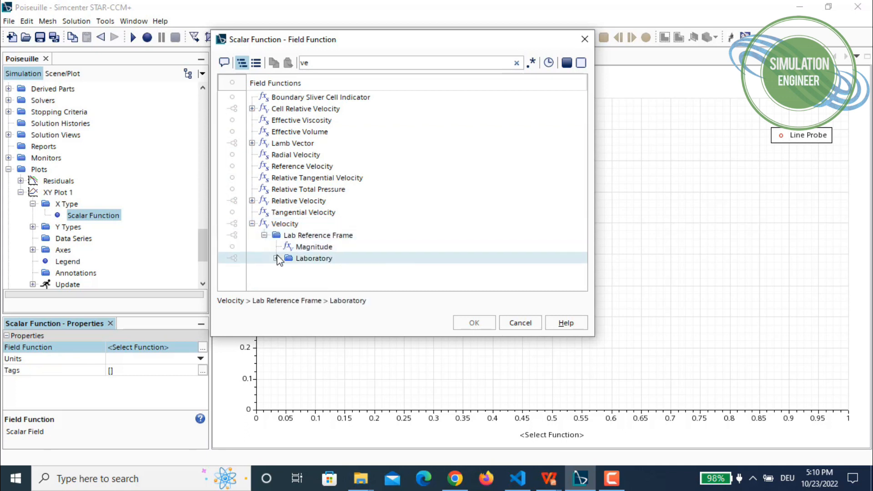
{"action": "left_click", "coordinate": [277, 259]}
{"action": "left_click", "coordinate": [306, 264]}
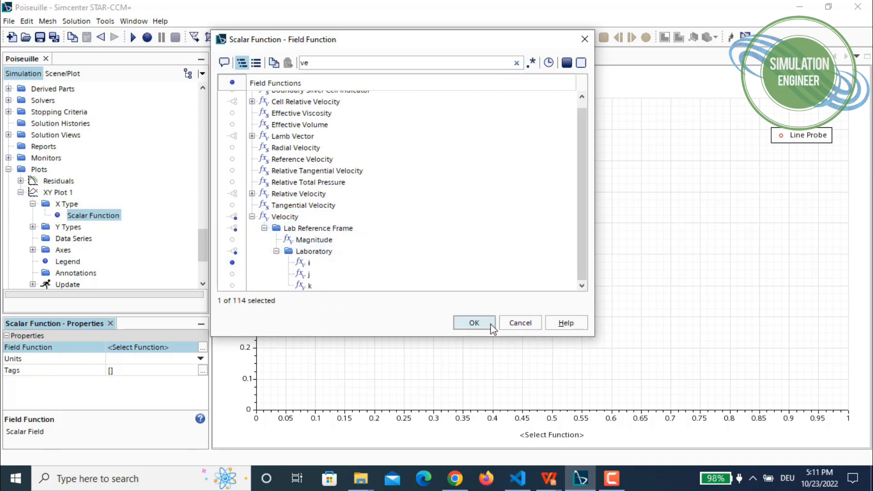
{"action": "left_click", "coordinate": [474, 323]}
Step: Set the data type of Y Type 1 in the XY plot to Direction
{"action": "left_click", "coordinate": [33, 227]}
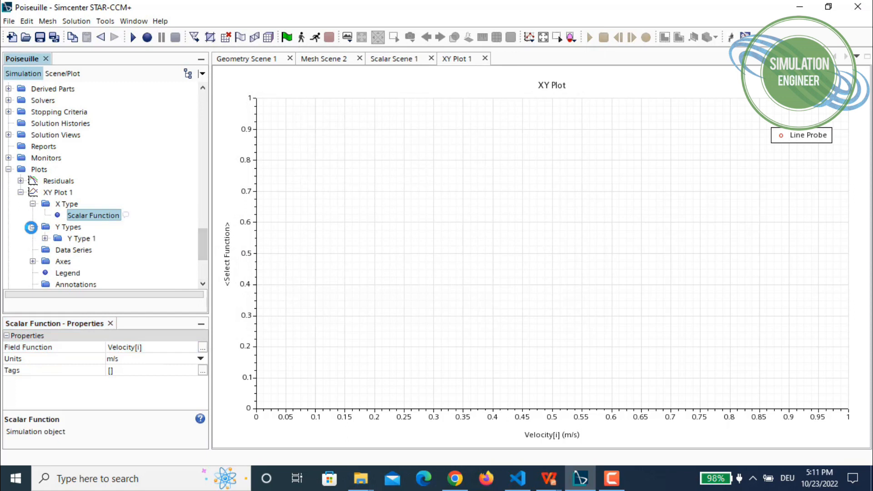
{"action": "left_click", "coordinate": [78, 238]}
{"action": "left_click", "coordinate": [150, 359]}
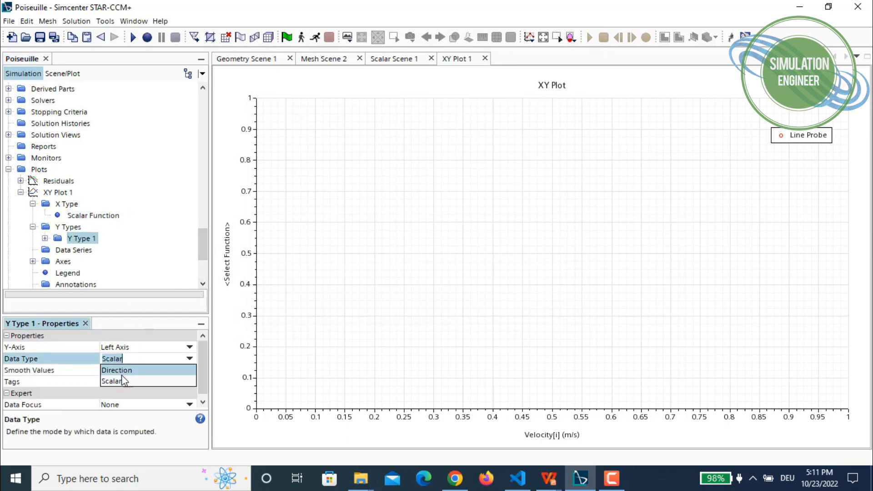
{"action": "left_click", "coordinate": [121, 375]}
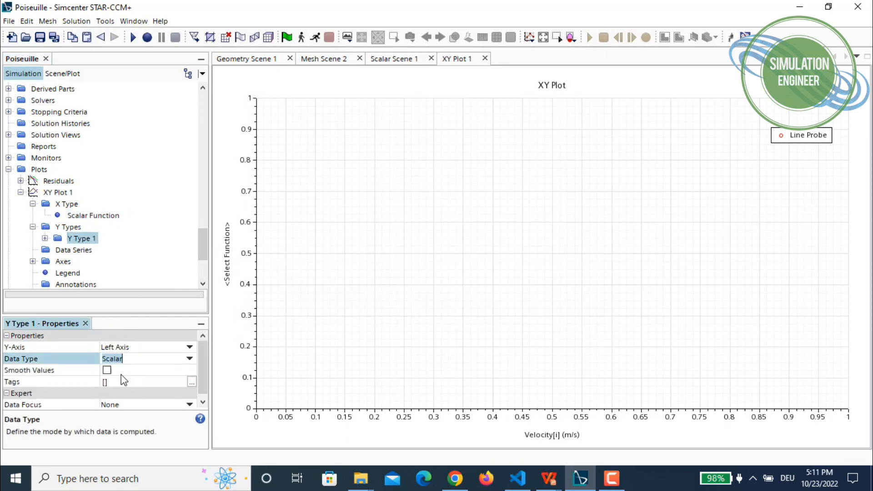
Step: Set the Vector Quantity of Y Type 1 to [0.0, 1.0, 0.0] m so positions are plotted along Y
{"action": "left_click", "coordinate": [45, 238]}
{"action": "left_click", "coordinate": [99, 249]}
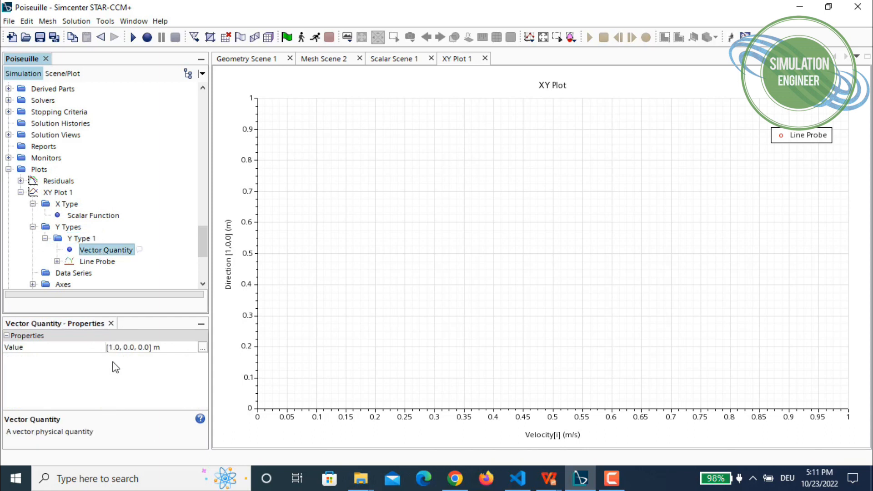
{"action": "left_click", "coordinate": [133, 350]}
{"action": "left_click", "coordinate": [119, 346]}
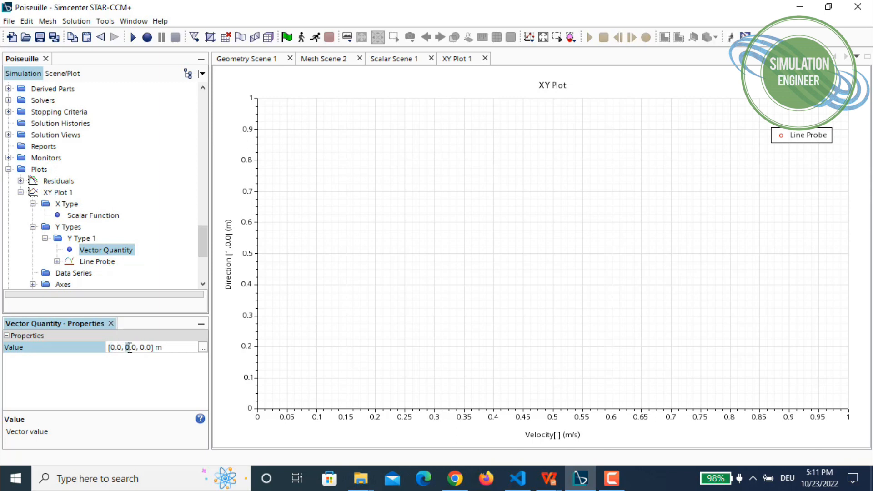
{"action": "key", "text": "Return"}
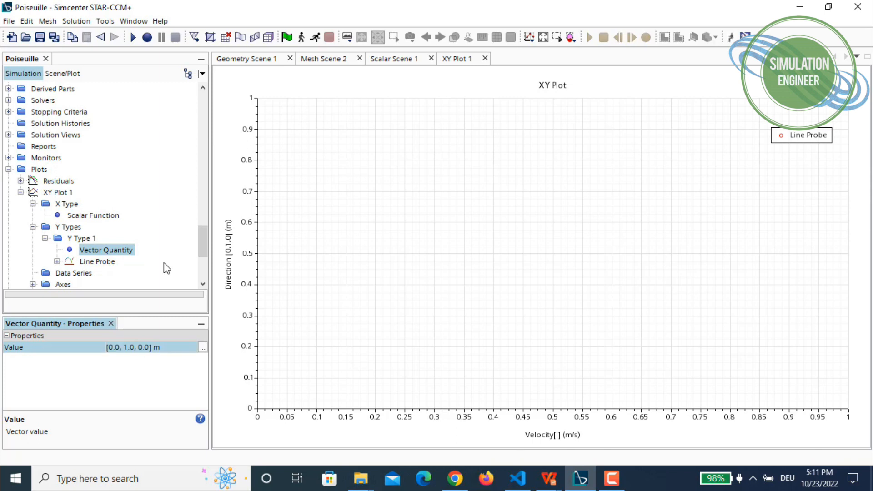
{"action": "left_click", "coordinate": [140, 195]}
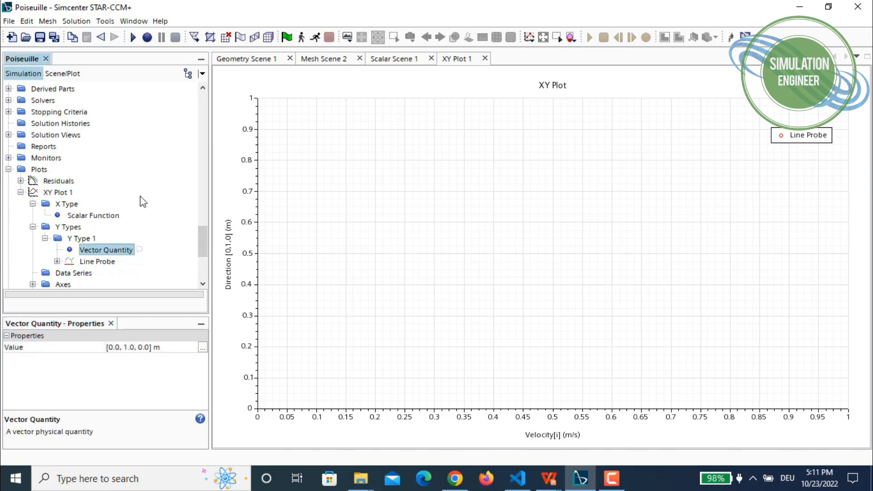
Step: Initialize the solution and, after reviewing the Maximum Steps stopping criterion, run the simulation
{"action": "left_click", "coordinate": [291, 38]}
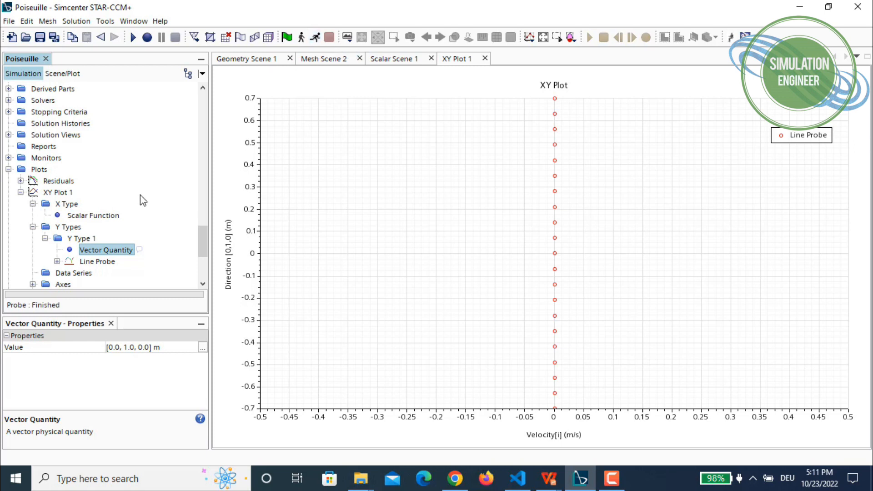
{"action": "scroll", "coordinate": [136, 202], "scroll_direction": "up", "scroll_amount": 1}
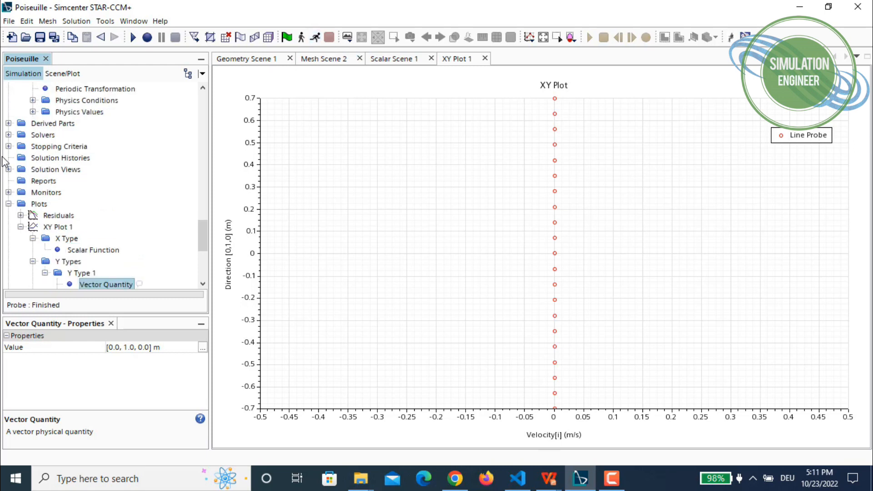
{"action": "left_click", "coordinate": [8, 146]}
{"action": "left_click", "coordinate": [59, 147]}
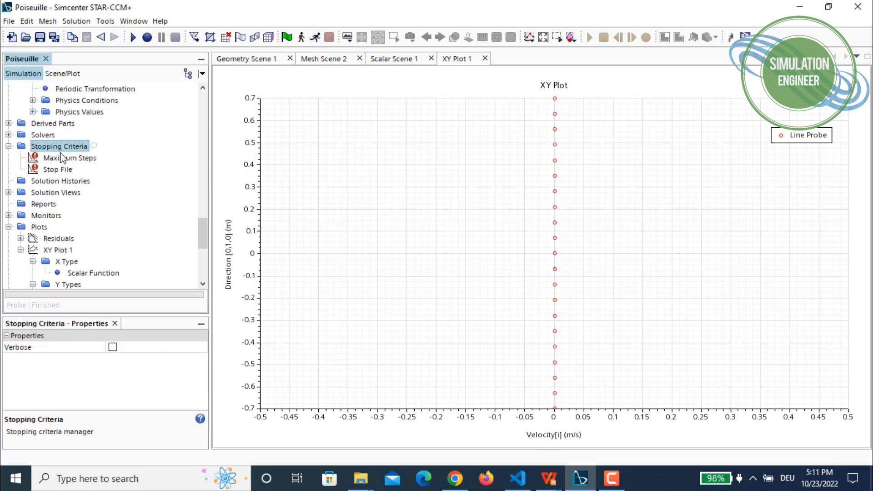
{"action": "left_click", "coordinate": [62, 158]}
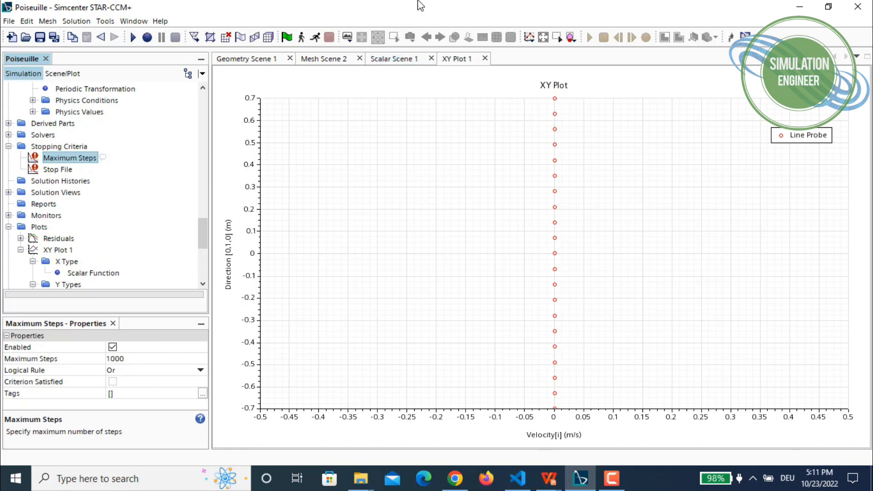
{"action": "left_click", "coordinate": [316, 38]}
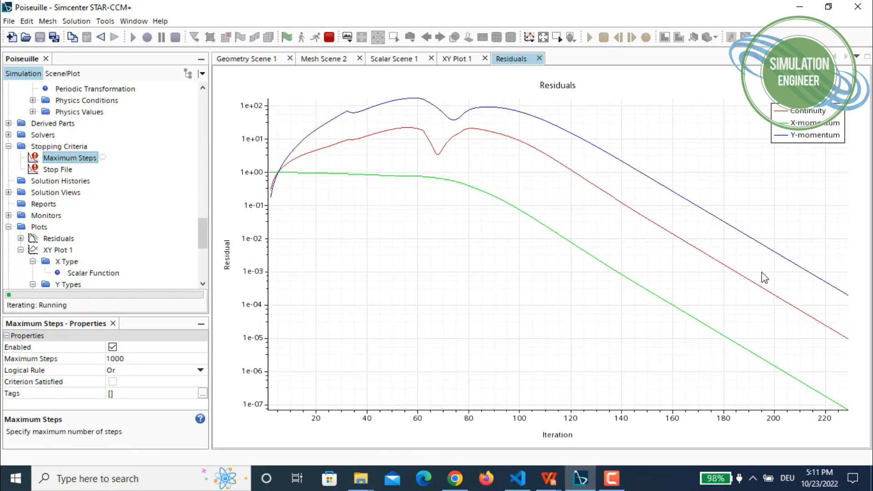
Step: Examine the velocity magnitude contours in the scalar scene and compare them with the line probe's velocity profile in the XY plot
{"action": "left_click", "coordinate": [391, 59]}
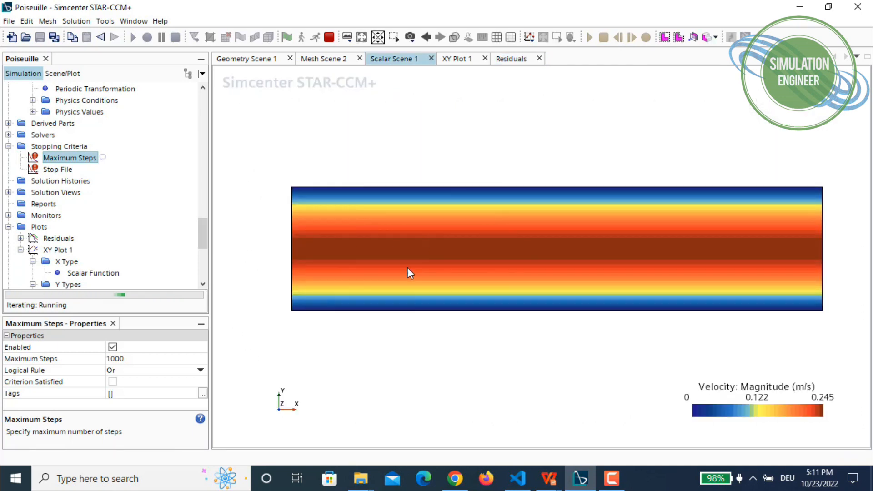
{"action": "scroll", "coordinate": [574, 237], "scroll_direction": "up", "scroll_amount": 1}
{"action": "middle_click_drag", "start_coordinate": [575, 231], "coordinate": [568, 217]}
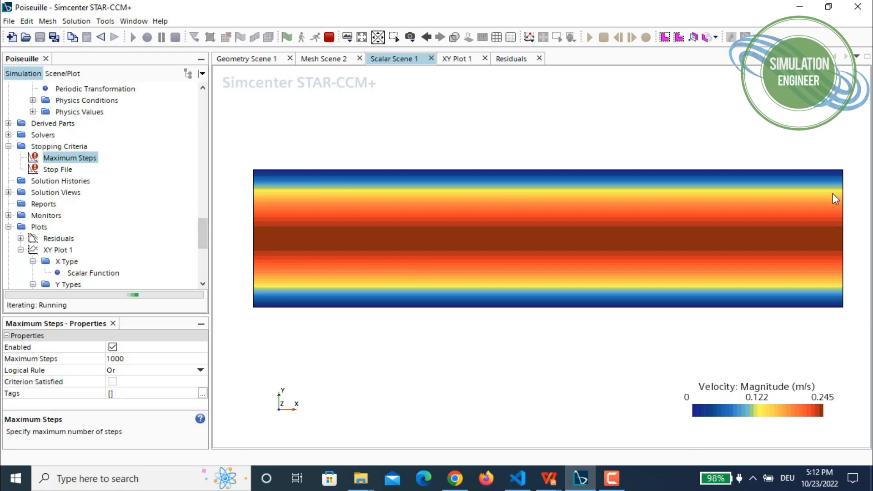
{"action": "left_click", "coordinate": [458, 59]}
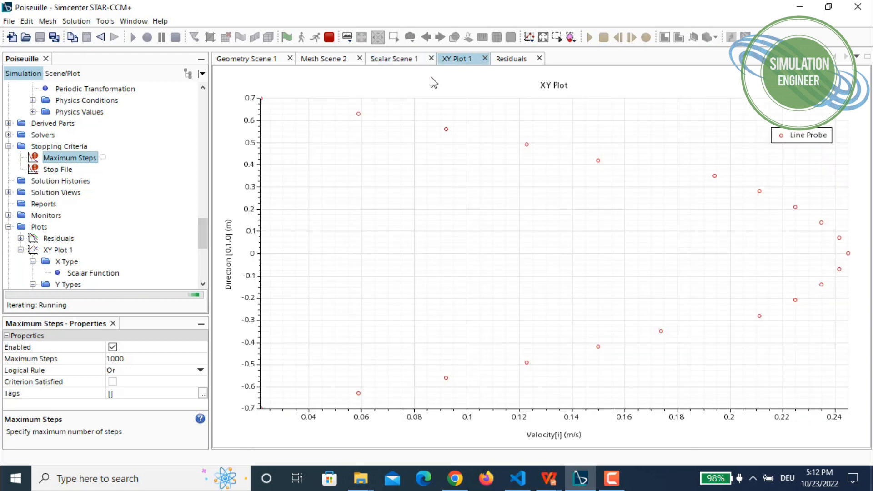
{"action": "left_click", "coordinate": [393, 59]}
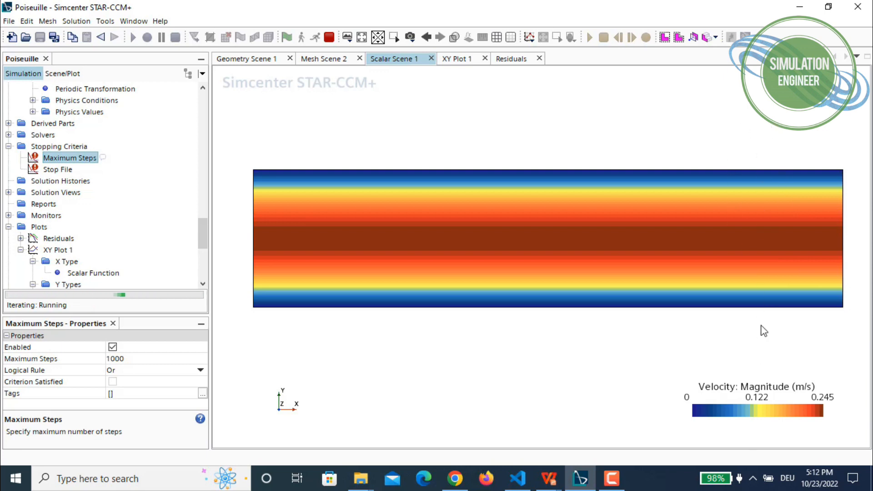
{"action": "left_click", "coordinate": [459, 60]}
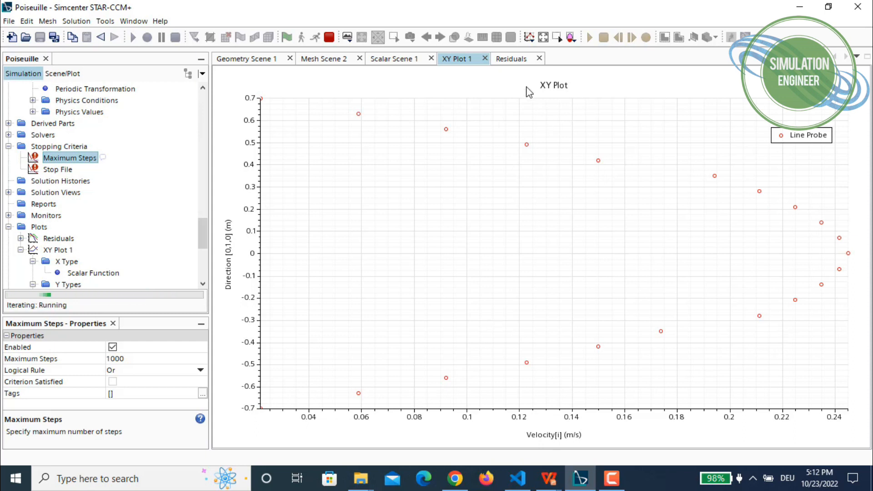
Step: Check the convergence in the Residuals plot and read the velocity at the channel centreline in the XY plot
{"action": "left_click", "coordinate": [512, 54]}
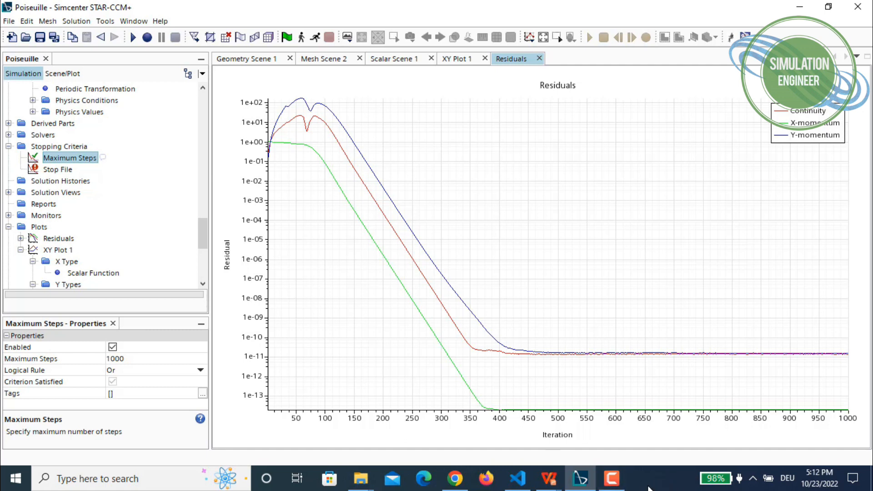
{"action": "left_click", "coordinate": [462, 61]}
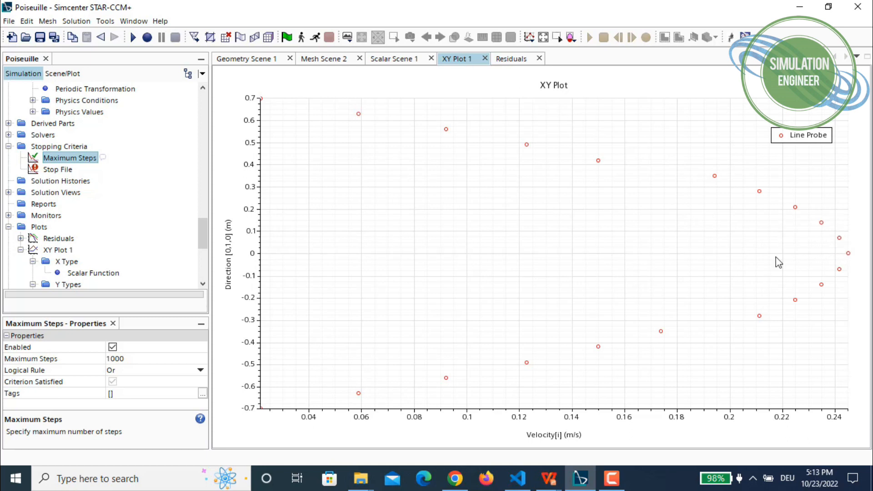
{"action": "mouse_move", "coordinate": [848, 254]}
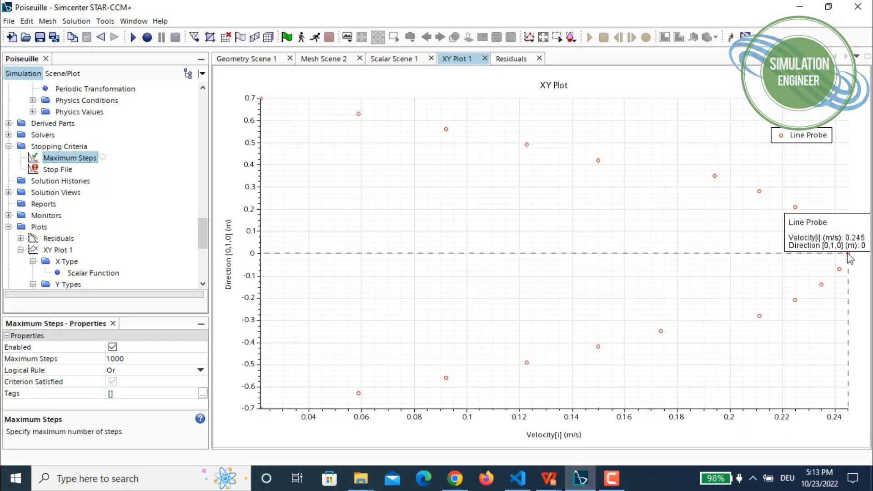